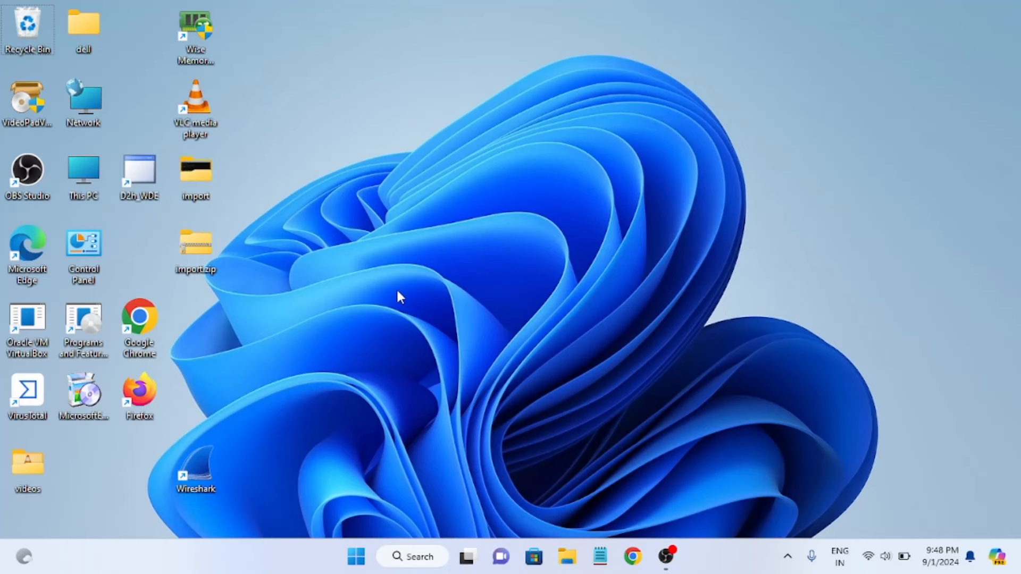
# Step: Find and open the System Information app
pyautogui.click(420, 558)
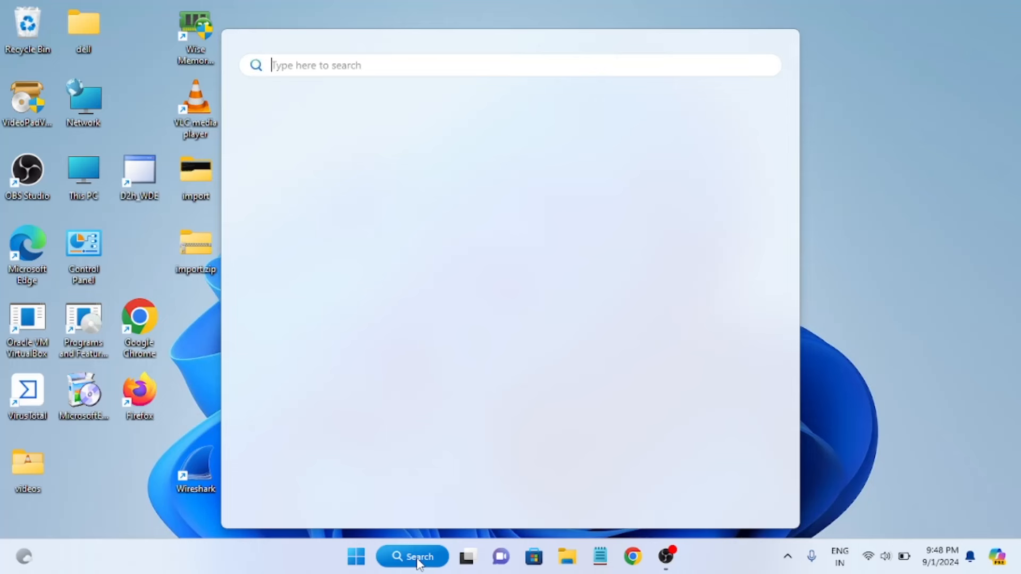
pyautogui.write('syste')
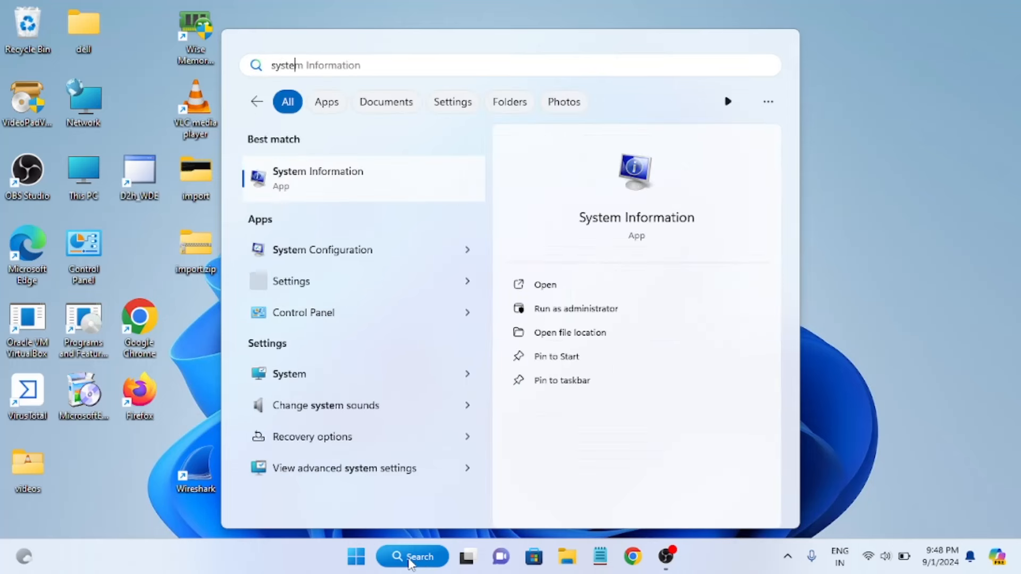
pyautogui.click(397, 192)
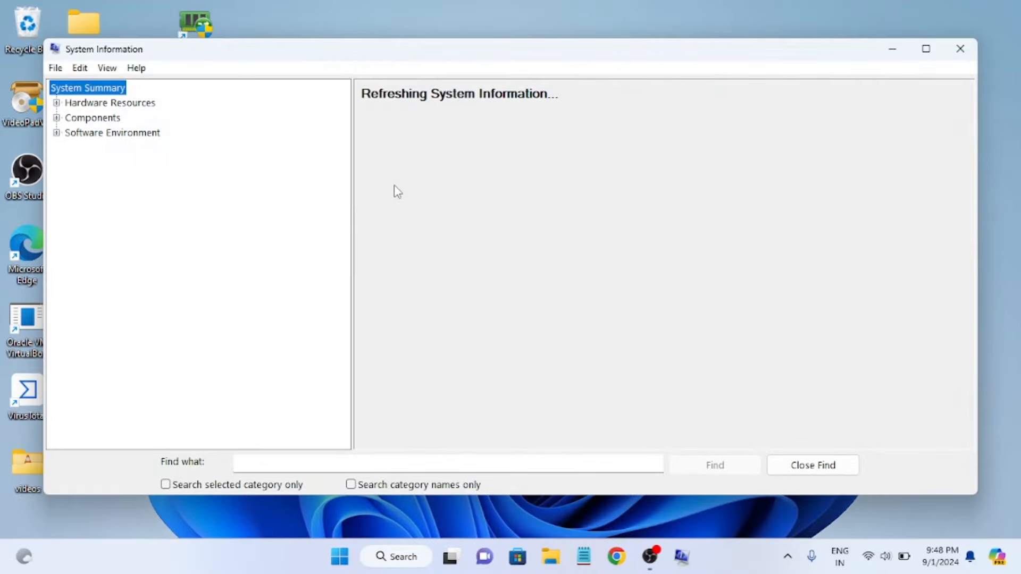
# Step: Check the installed RAM and the other physical and virtual memory entries in the system summary, and minimize the window
pyautogui.scroll(-2, 534, 308)
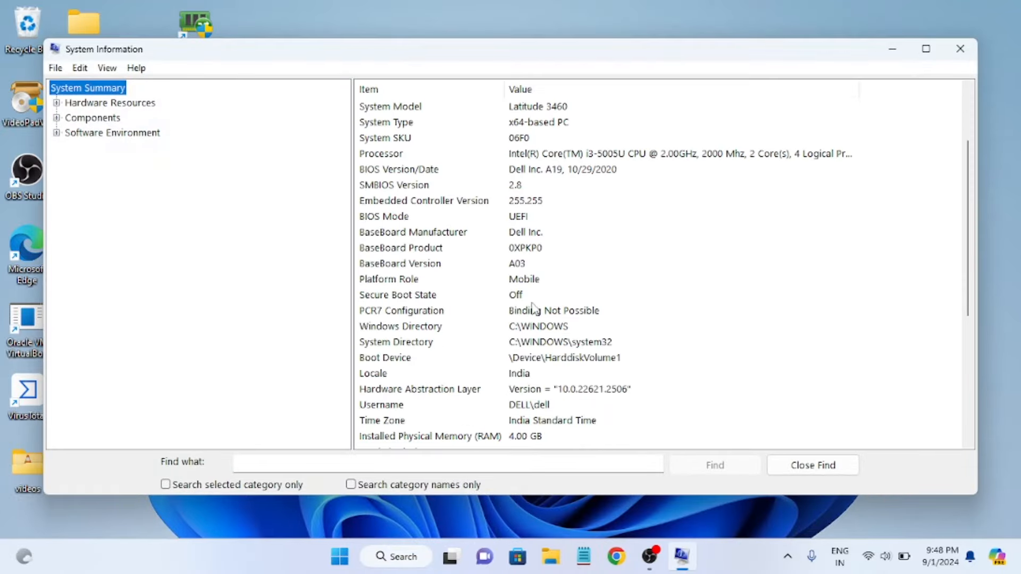
pyautogui.scroll(-1, 533, 309)
pyautogui.click(426, 393)
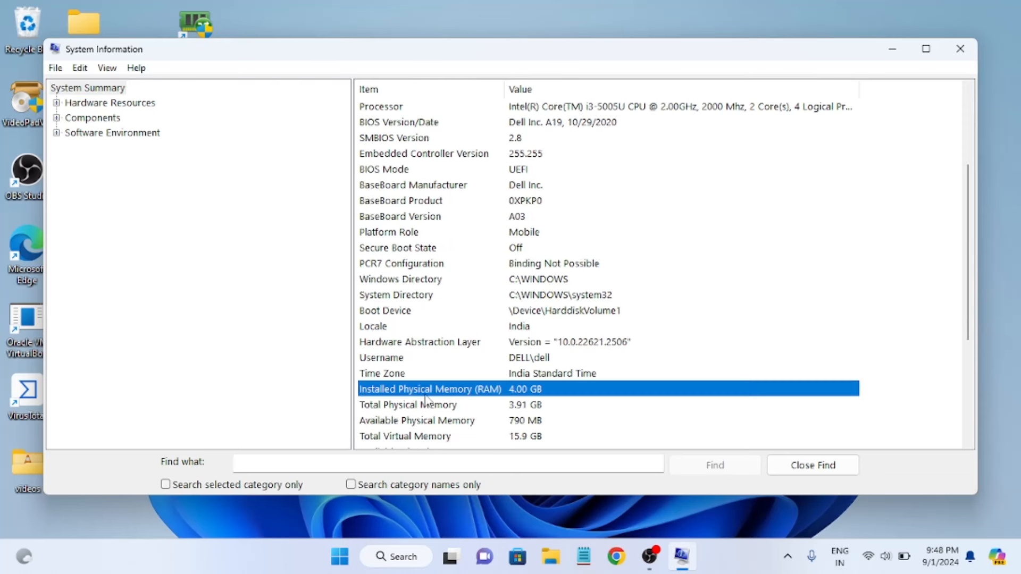
pyautogui.scroll(-2, 511, 396)
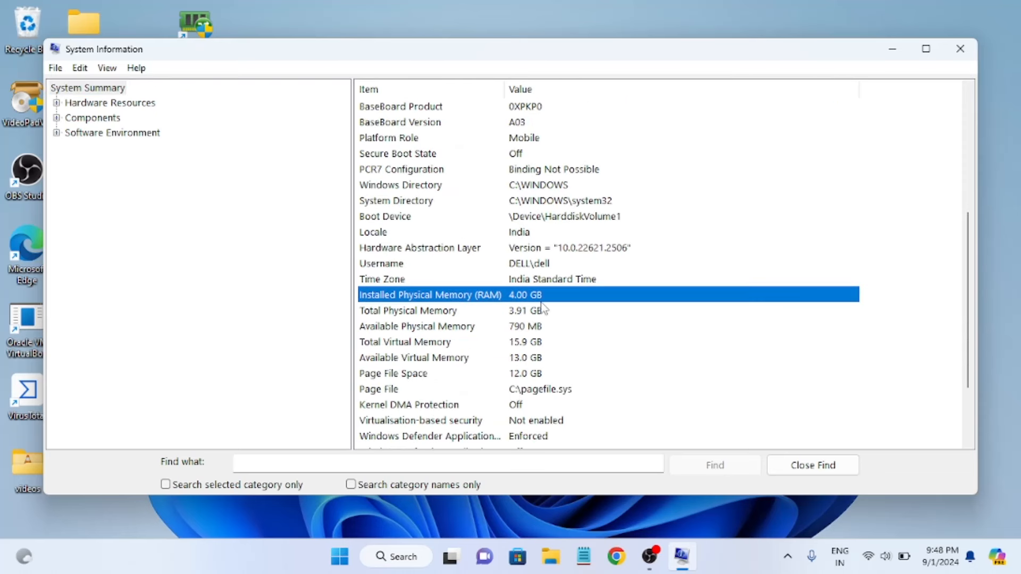
pyautogui.doubleClick(505, 88)
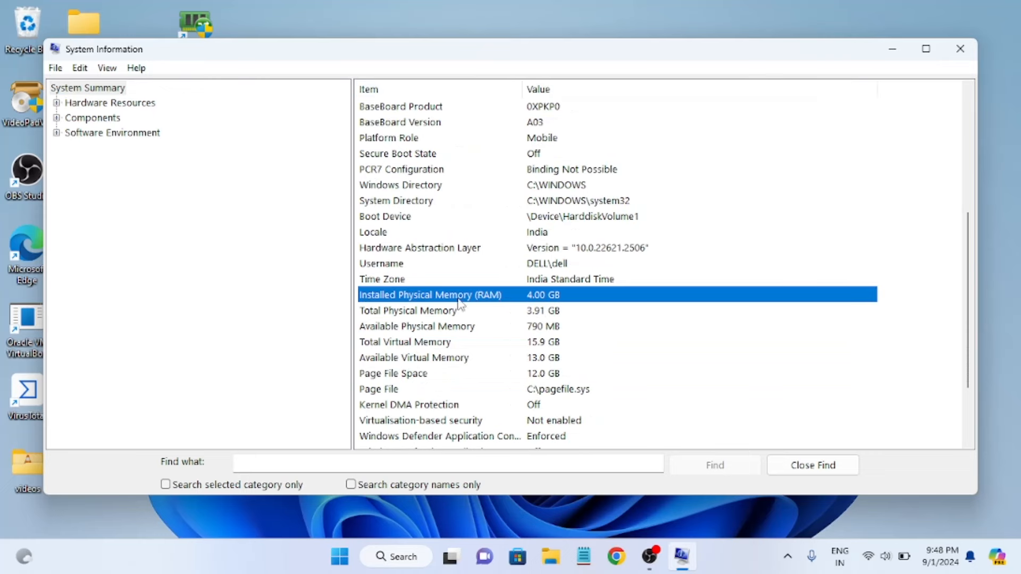
pyautogui.click(450, 314)
pyautogui.click(445, 330)
pyautogui.click(445, 359)
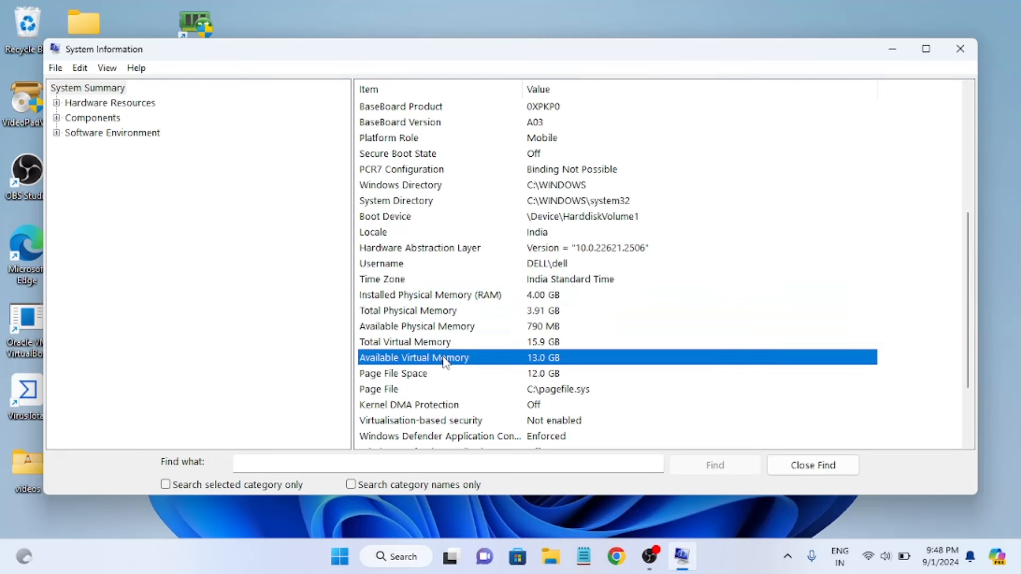
pyautogui.click(429, 313)
pyautogui.click(446, 298)
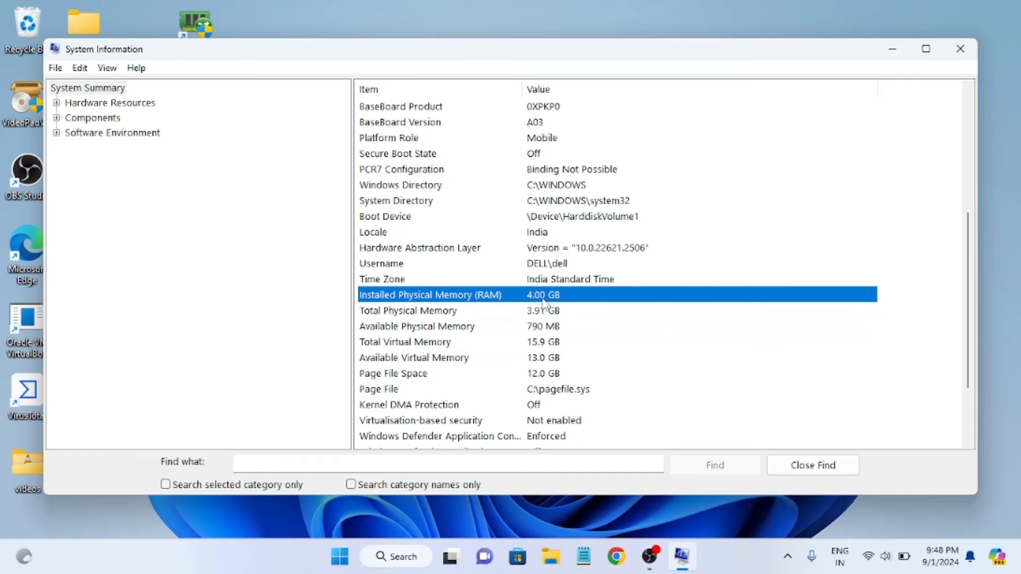
pyautogui.click(889, 55)
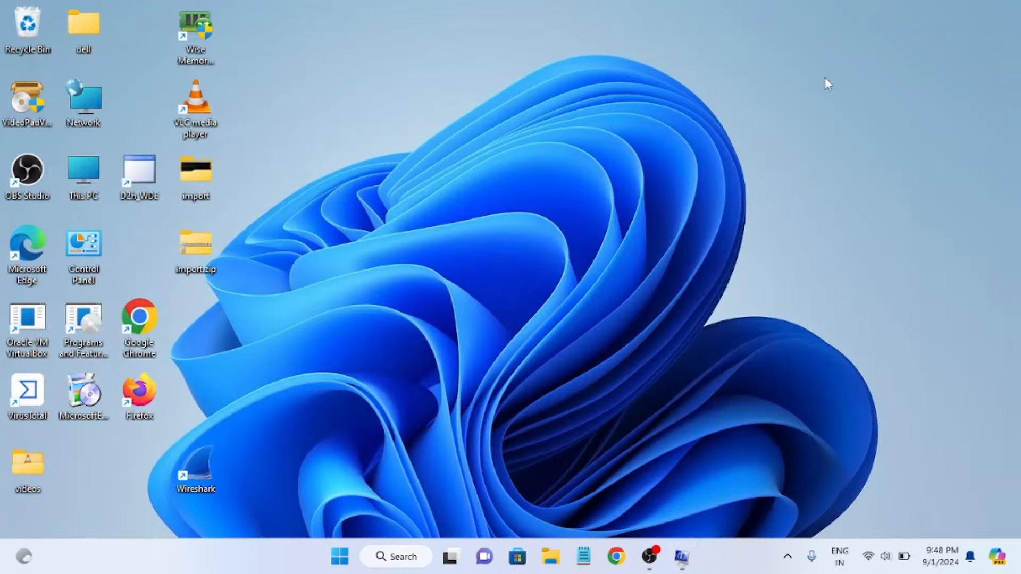
# Step: Open the display adaptor properties for Display 1 from the advanced display settings and check the dedicated video memory
pyautogui.rightClick(583, 96)
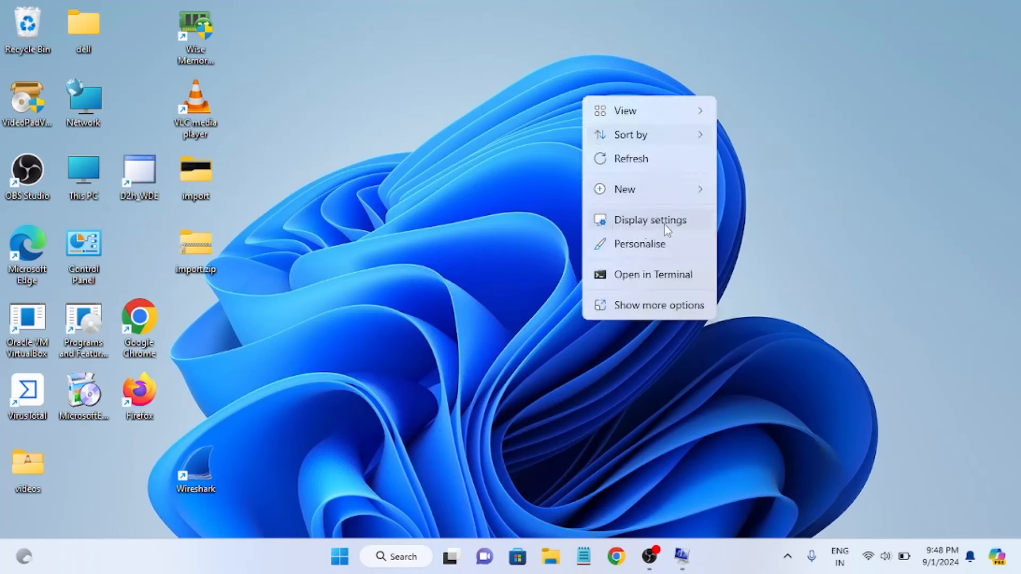
pyautogui.click(649, 220)
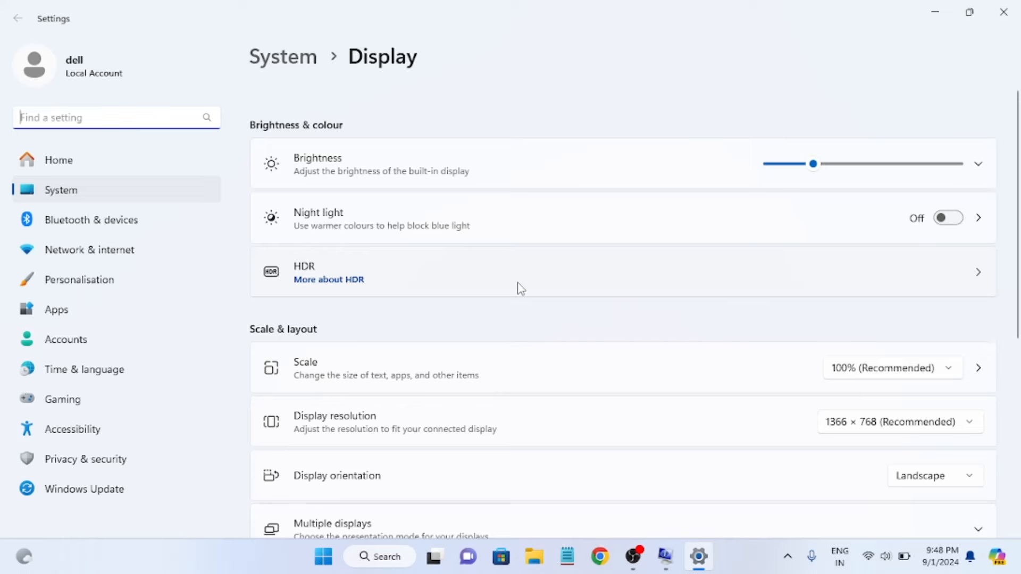
pyautogui.scroll(-6, 521, 289)
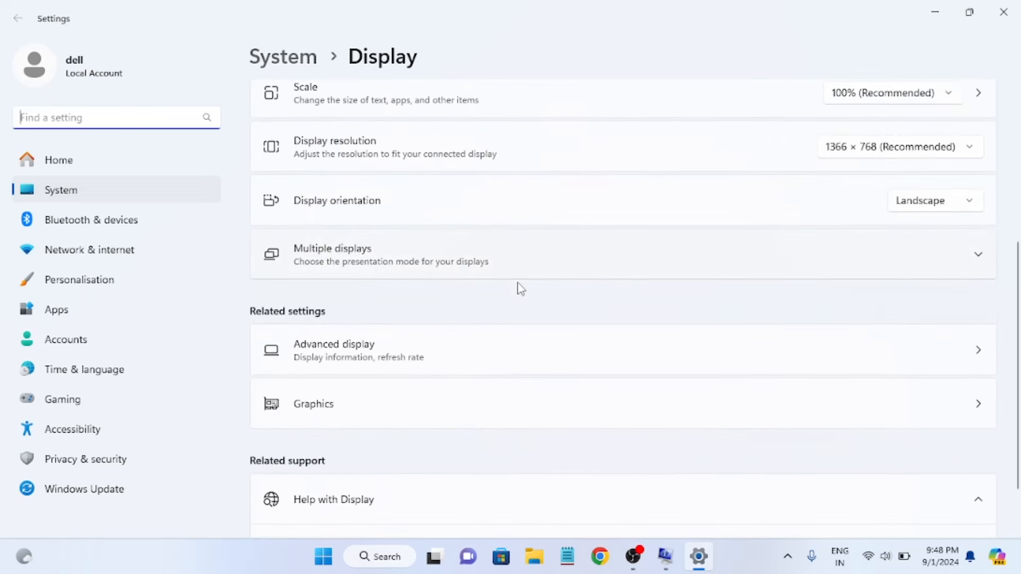
pyautogui.click(387, 287)
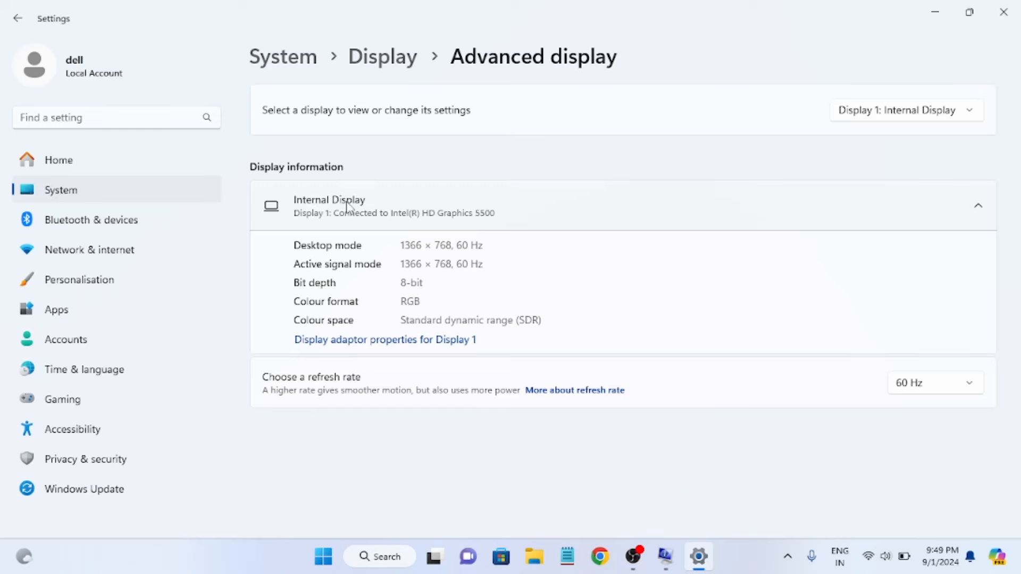
pyautogui.click(349, 343)
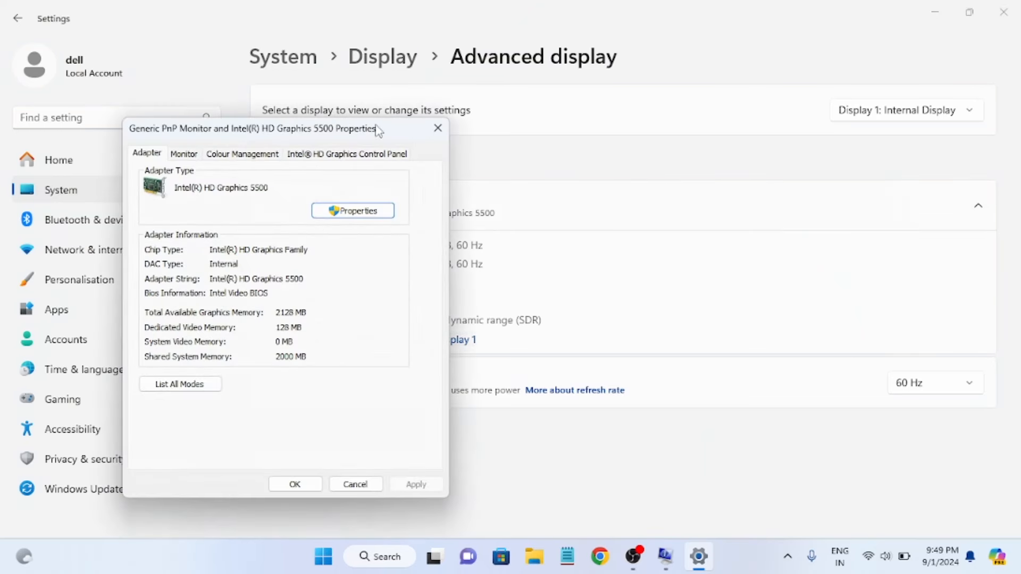
pyautogui.moveTo(390, 130); pyautogui.dragTo(545, 143)
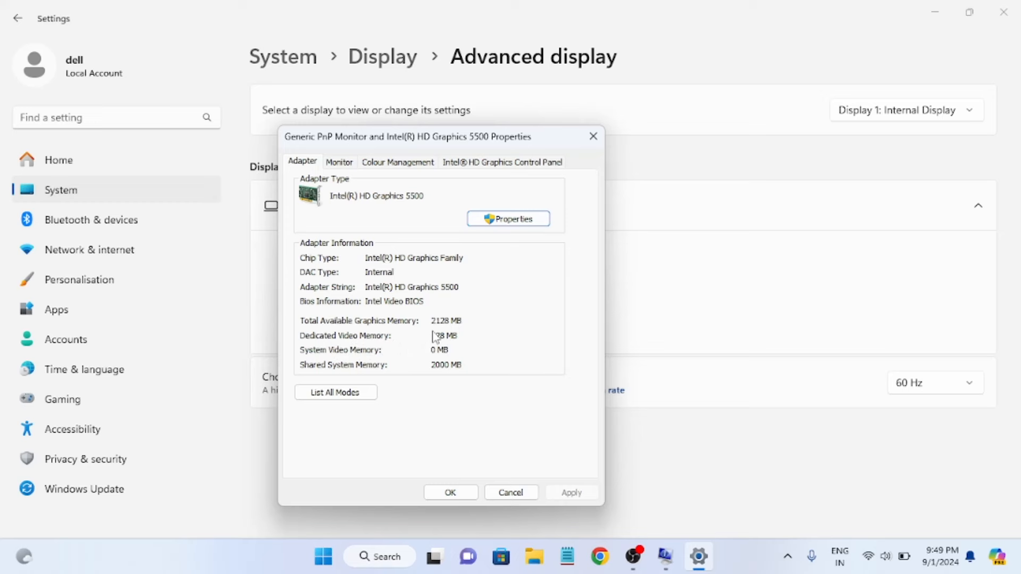
# Step: Switch to Notepad and review the value for each RAM size and the Intel registry path with the GMM key note
pyautogui.click(573, 568)
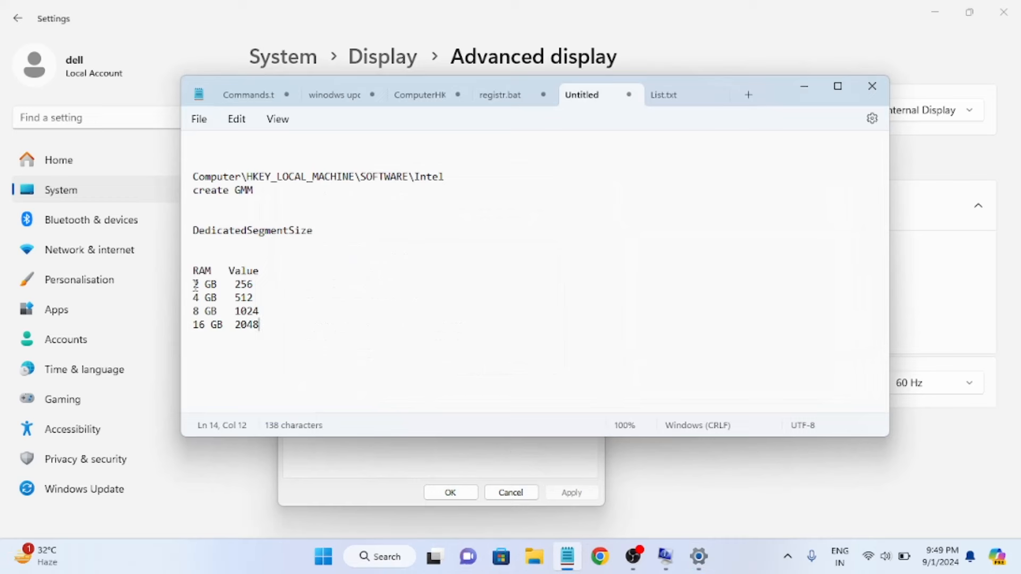
pyautogui.moveTo(194, 284); pyautogui.dragTo(256, 293)
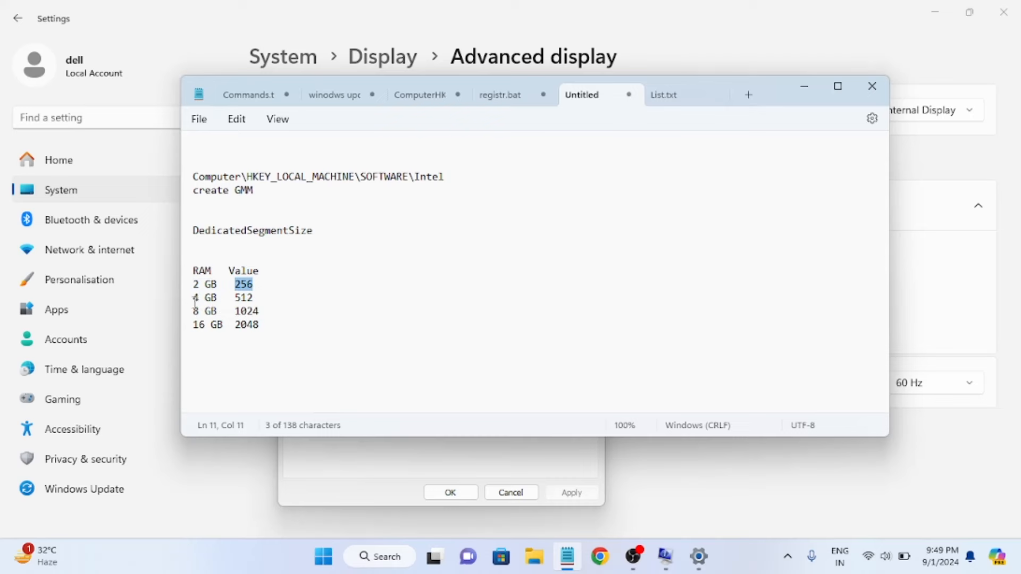
pyautogui.moveTo(195, 299); pyautogui.dragTo(206, 299)
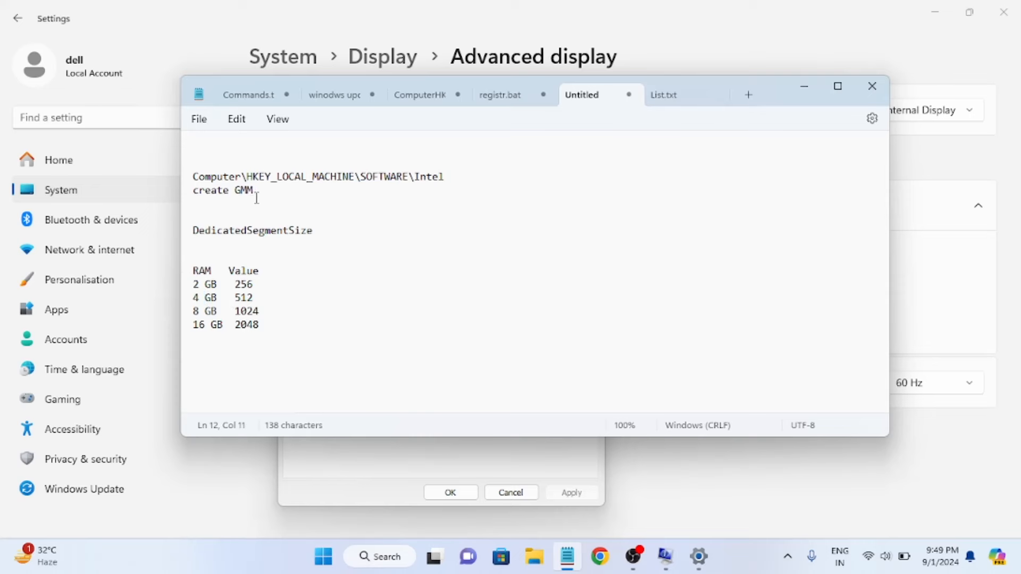
pyautogui.moveTo(255, 193); pyautogui.dragTo(194, 184)
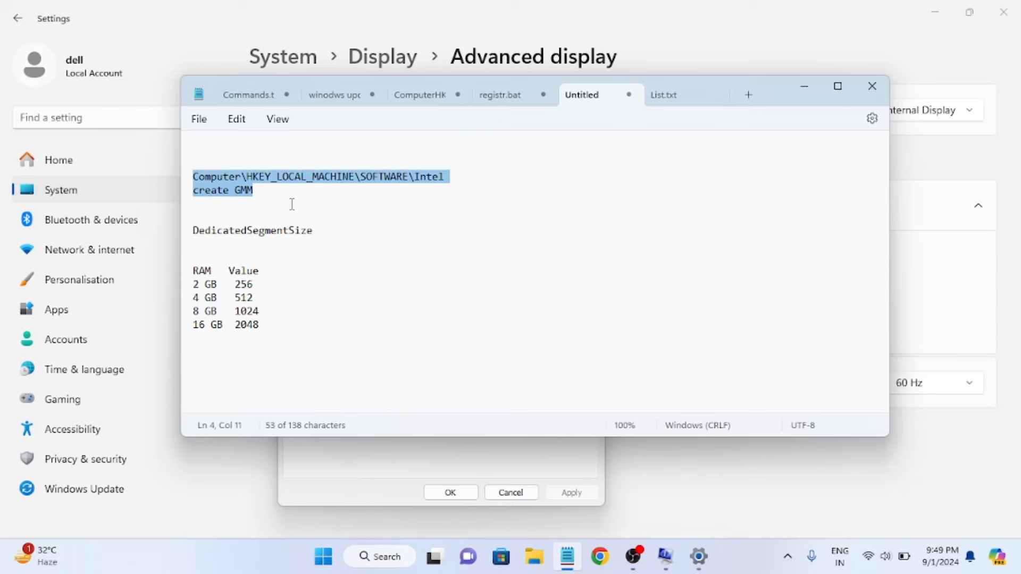
# Step: Search for regidt and run Registry Editor as administrator
pyautogui.click(392, 563)
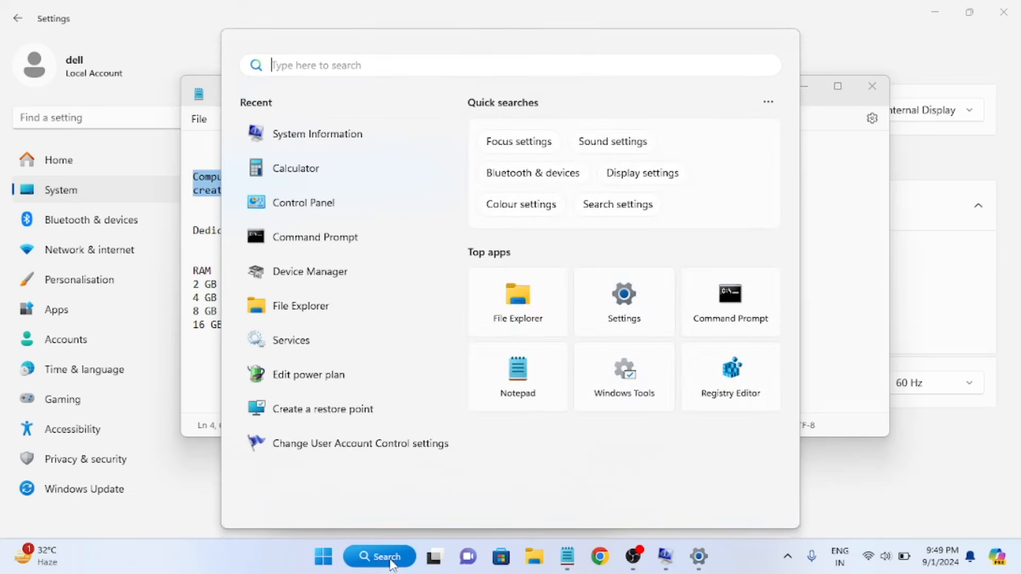
pyautogui.write('reg')
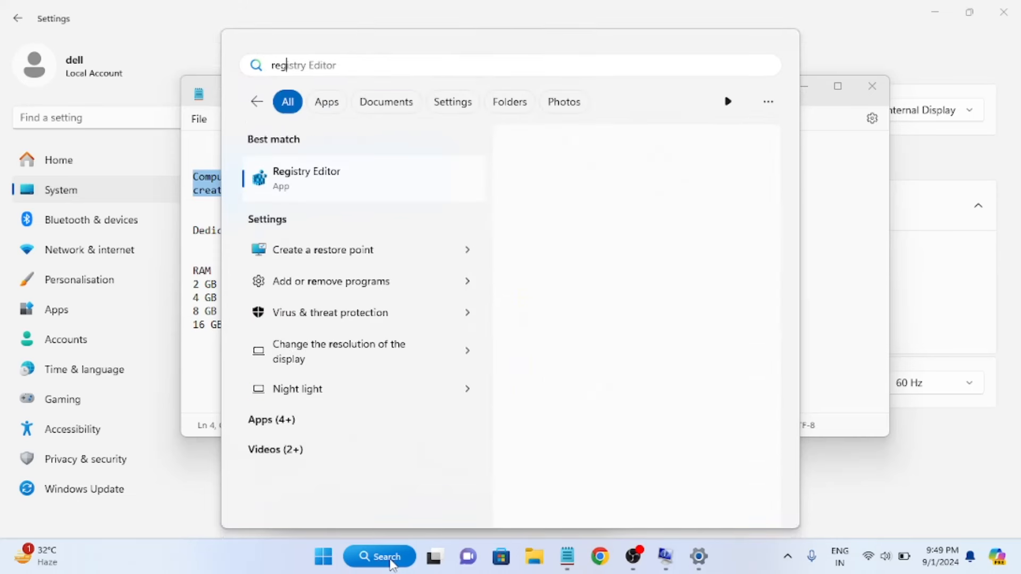
pyautogui.write('idt')
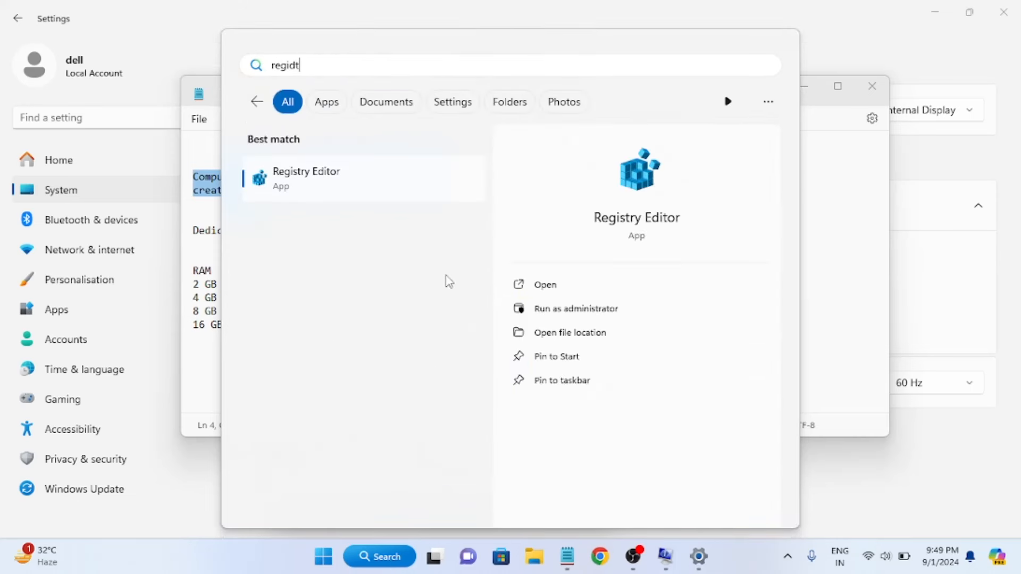
pyautogui.click(577, 311)
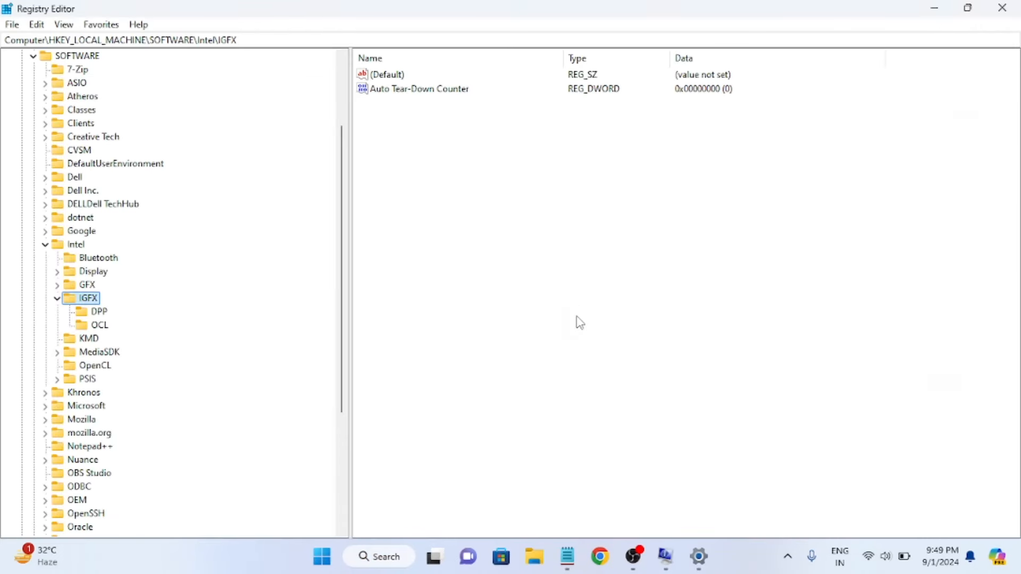
# Step: Collapse the expanded Intel, SOFTWARE and HKEY_LOCAL_MACHINE branches so the tree is back at its top-level hives
pyautogui.press('Up')
pyautogui.press('Up')
pyautogui.press('Up')
pyautogui.press('Up')
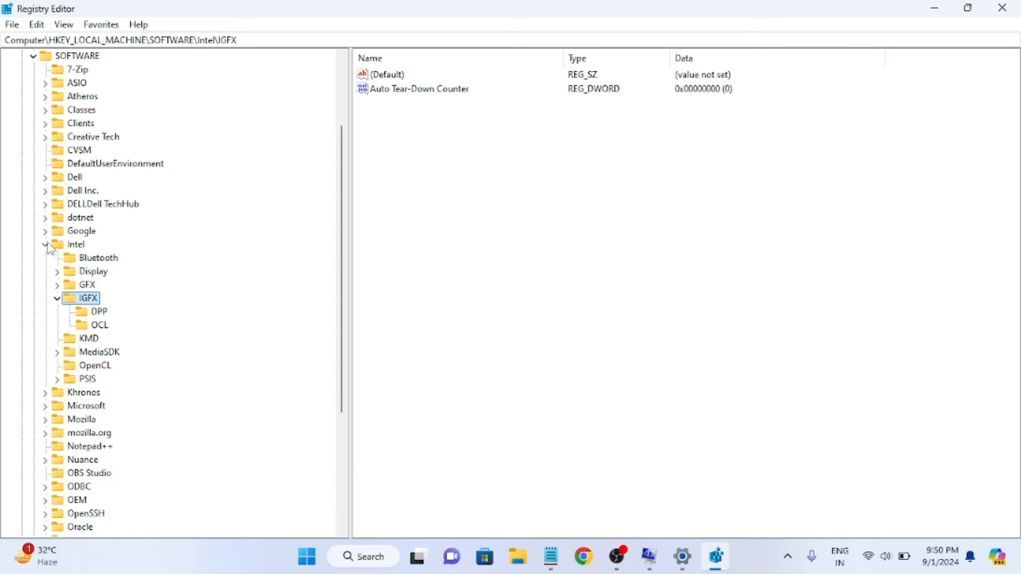
pyautogui.press('Left')
pyautogui.scroll(3, 346, 257)
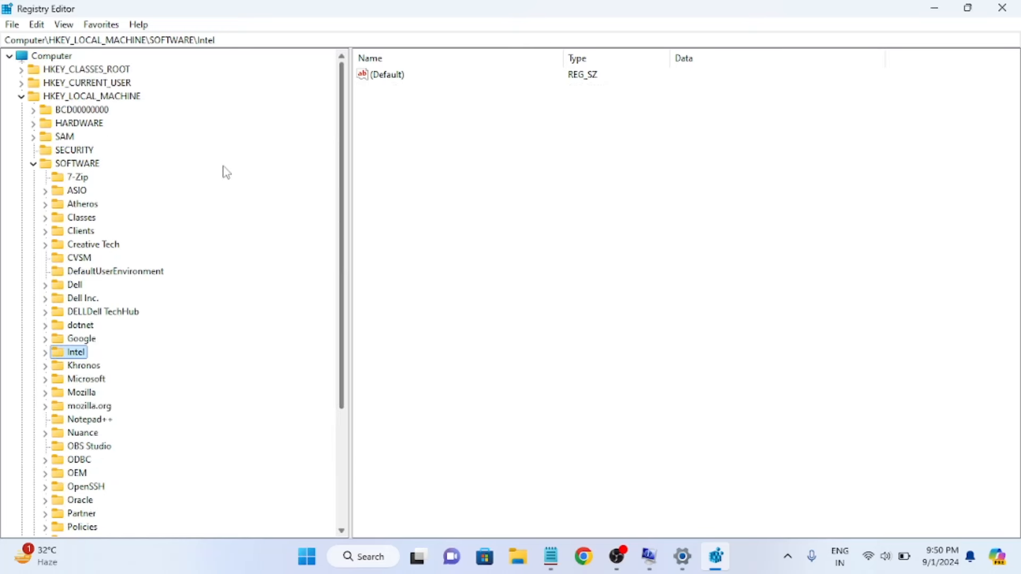
pyautogui.click(33, 164)
pyautogui.click(20, 96)
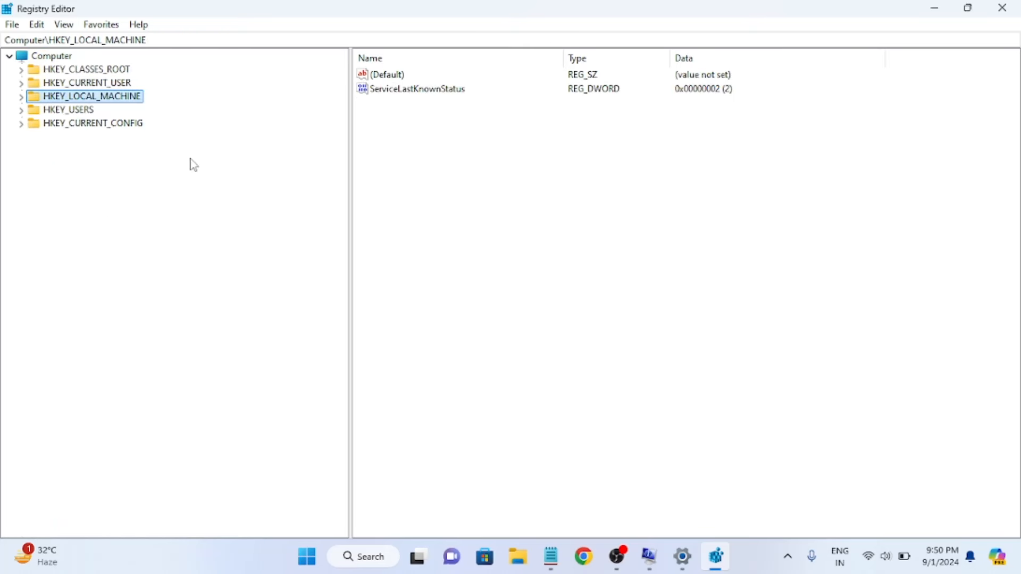
# Step: Navigate to HKEY_LOCAL_MACHINE\SOFTWARE\Intel and expand the Intel key
pyautogui.doubleClick(89, 98)
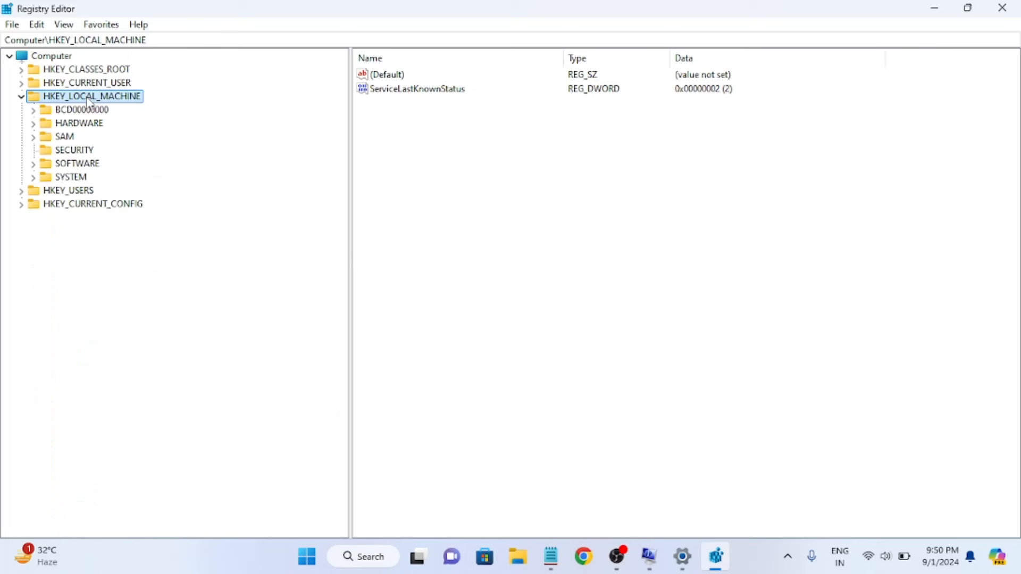
pyautogui.doubleClick(72, 165)
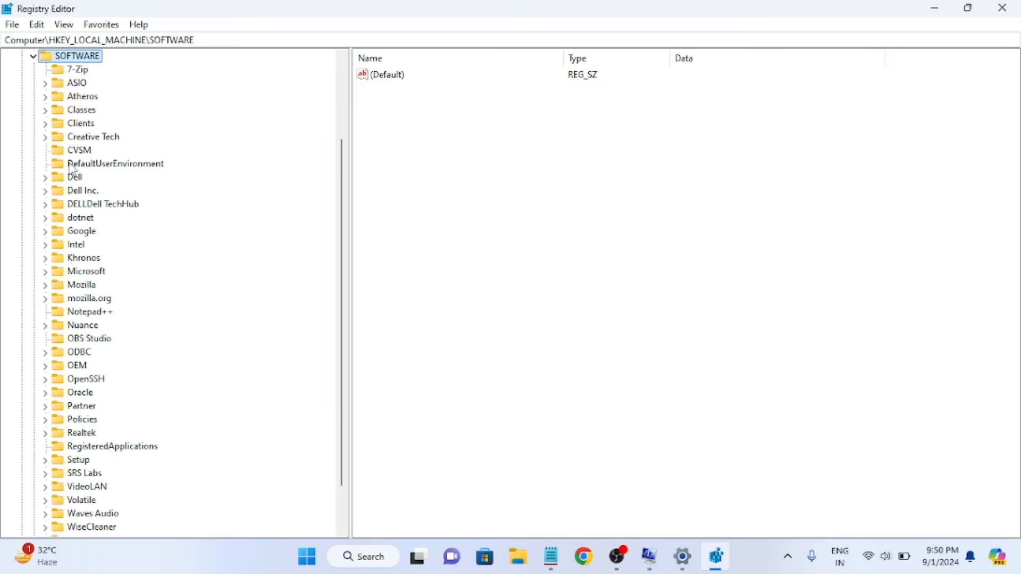
pyautogui.click(75, 248)
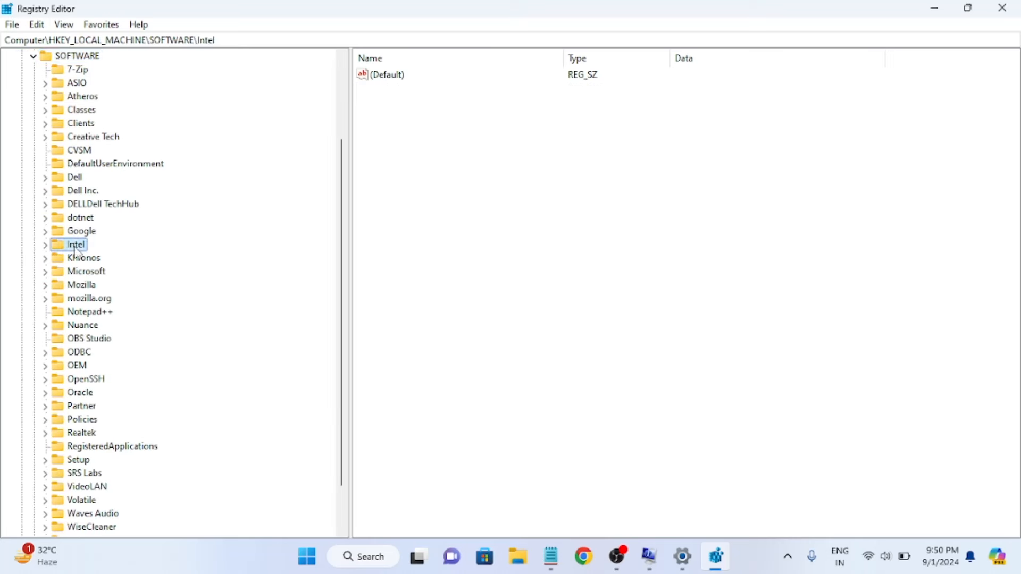
pyautogui.click(46, 245)
pyautogui.click(57, 299)
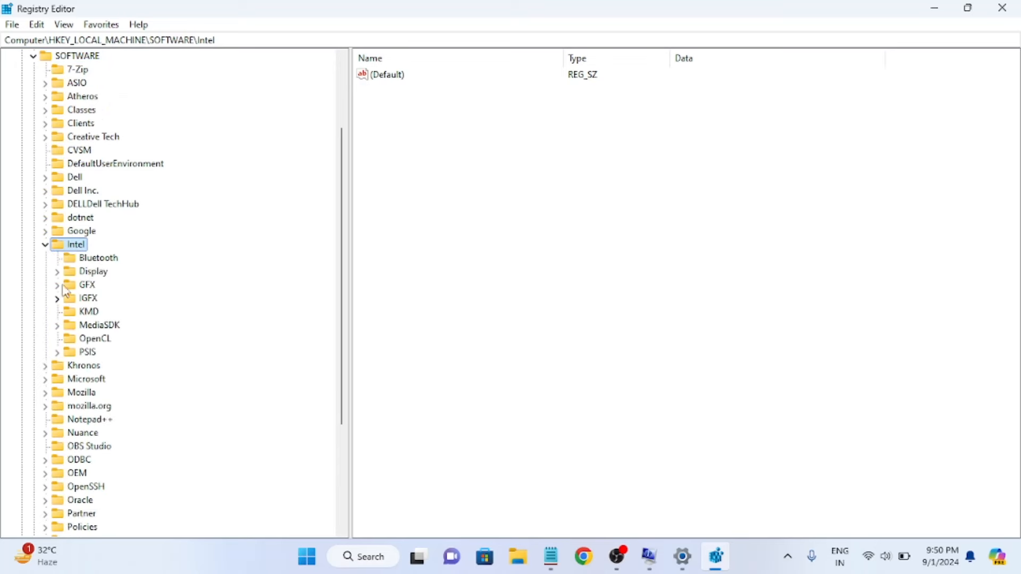
# Step: Create a new key named GMM under the Intel key
pyautogui.rightClick(75, 252)
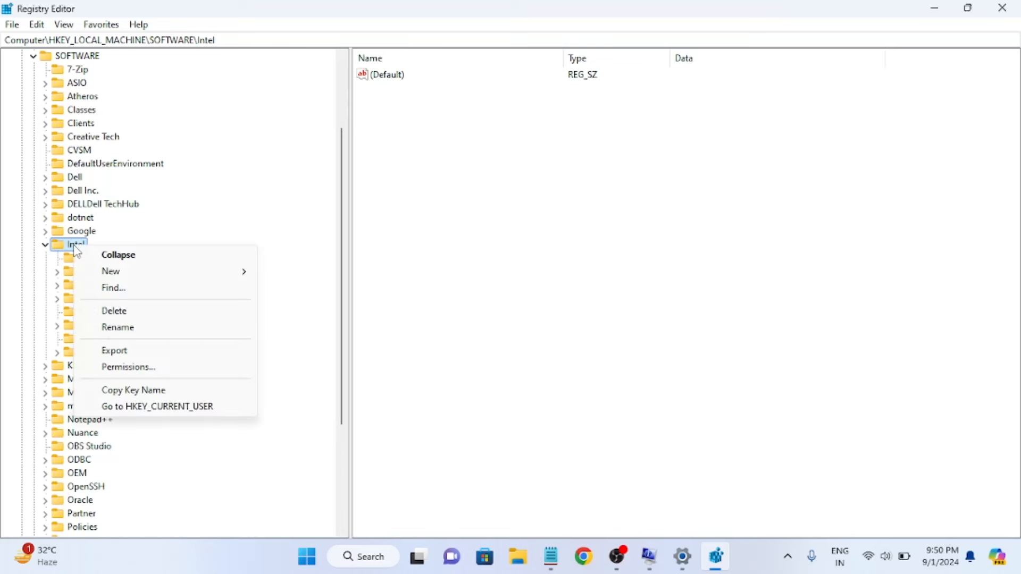
pyautogui.moveTo(111, 275)
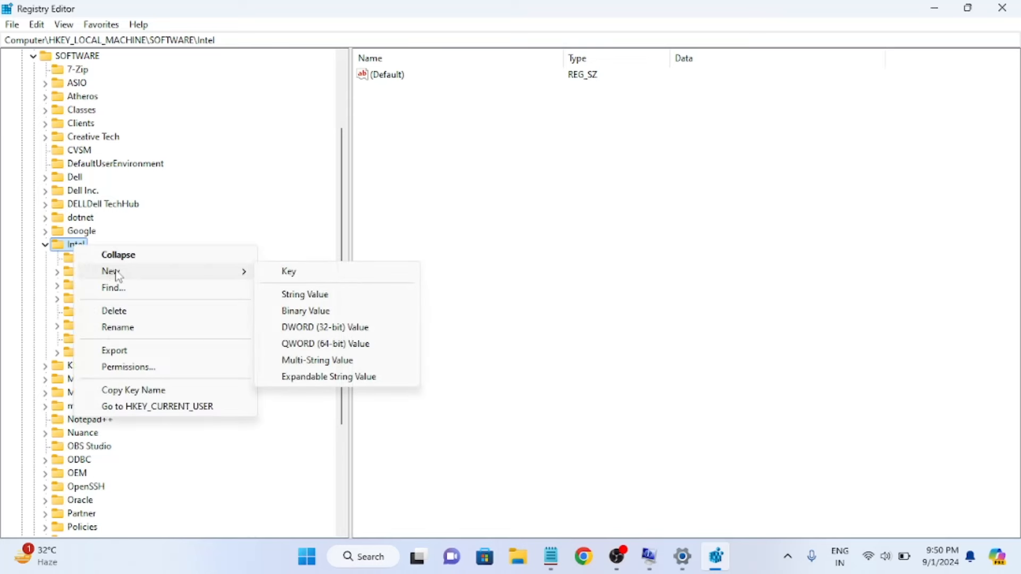
pyautogui.click(310, 281)
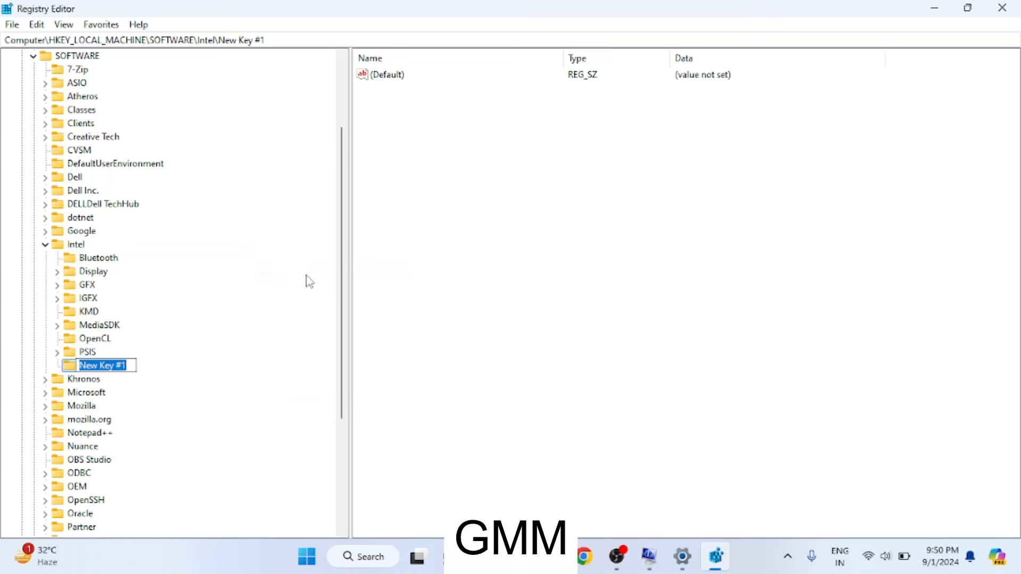
pyautogui.write('GMM')
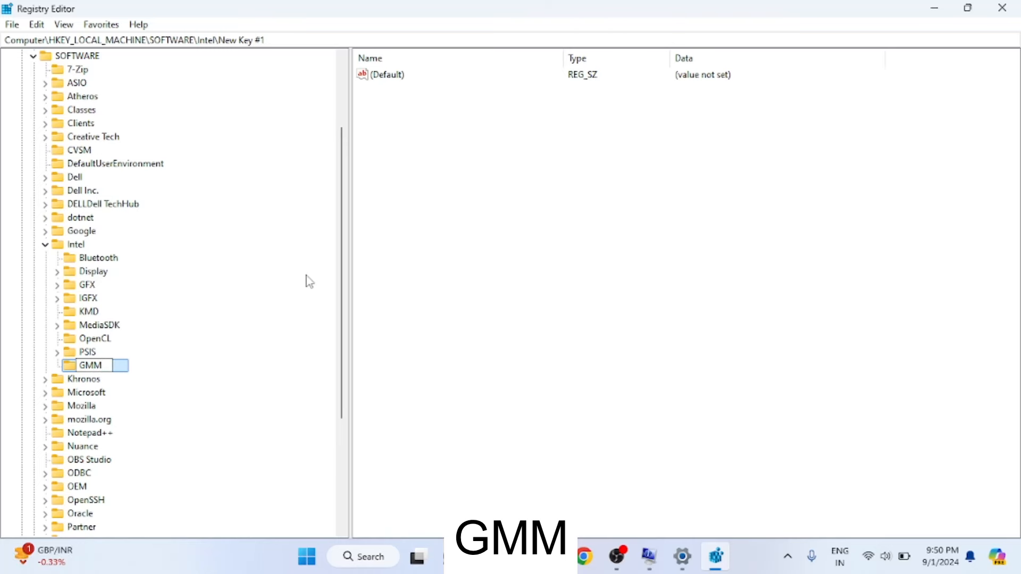
pyautogui.press('Return')
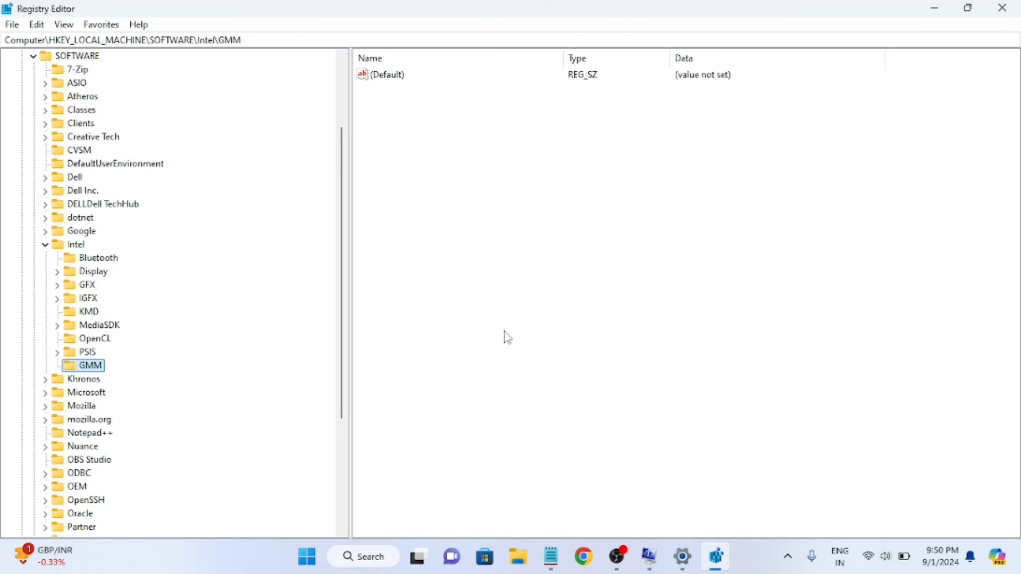
# Step: Switch to Notepad to check the DedicatedSegmentSize value name, then return to Registry Editor
pyautogui.click(552, 557)
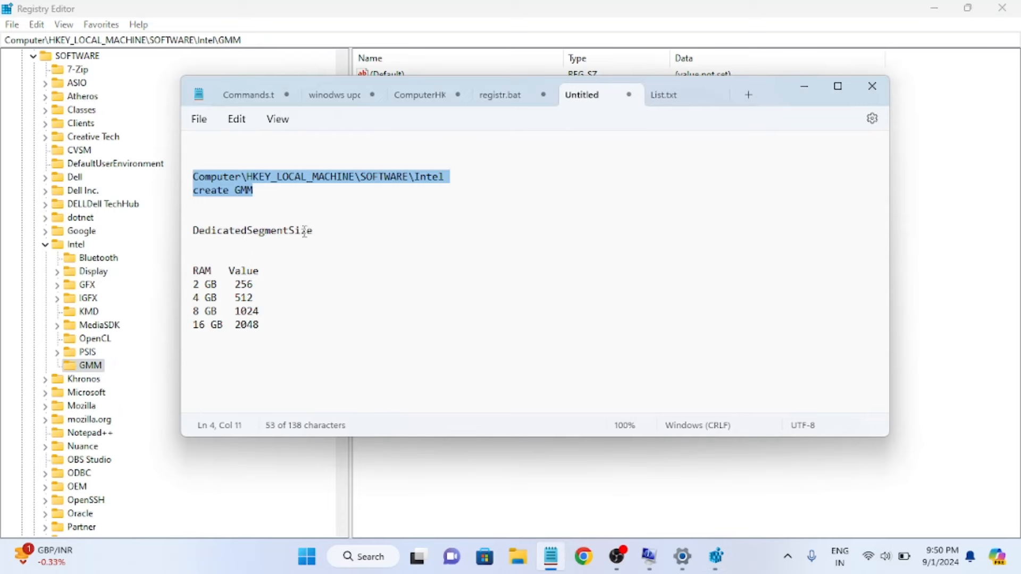
pyautogui.moveTo(314, 233); pyautogui.dragTo(198, 243)
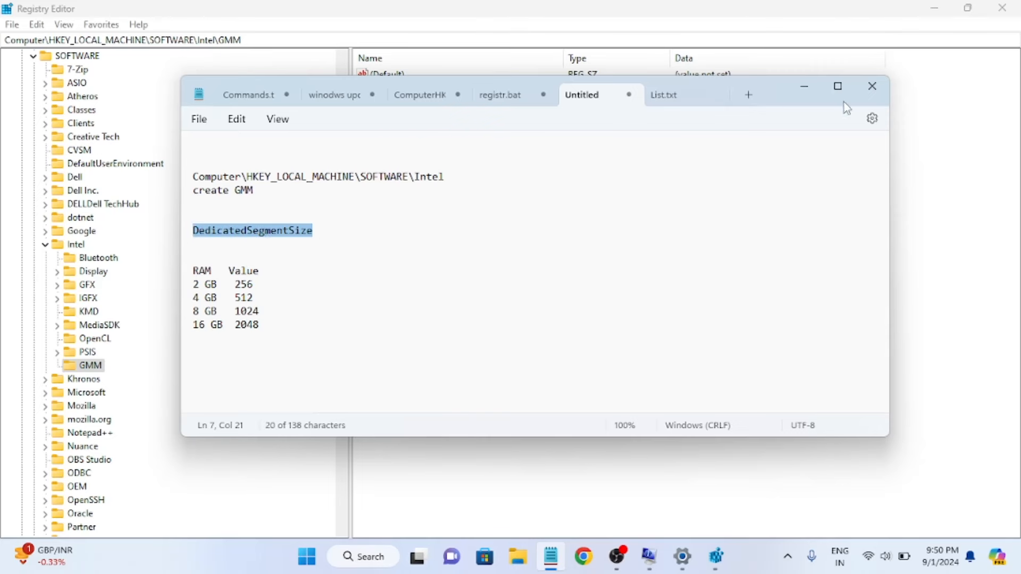
pyautogui.click(805, 86)
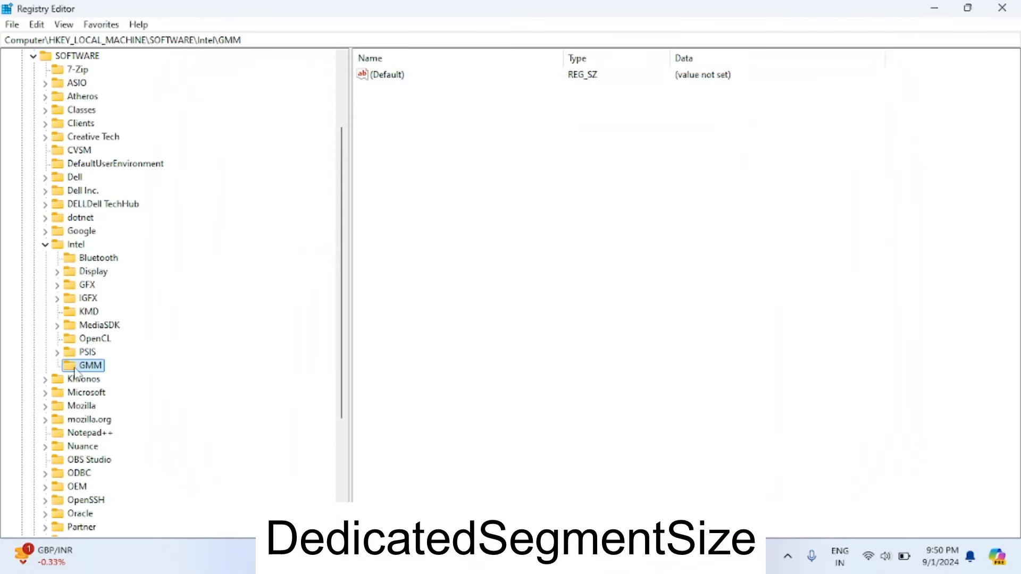
# Step: Create a DWORD (32-bit) value named DedicatedSegmentSize in the GMM key
pyautogui.click(88, 353)
pyautogui.click(83, 367)
pyautogui.rightClick(426, 122)
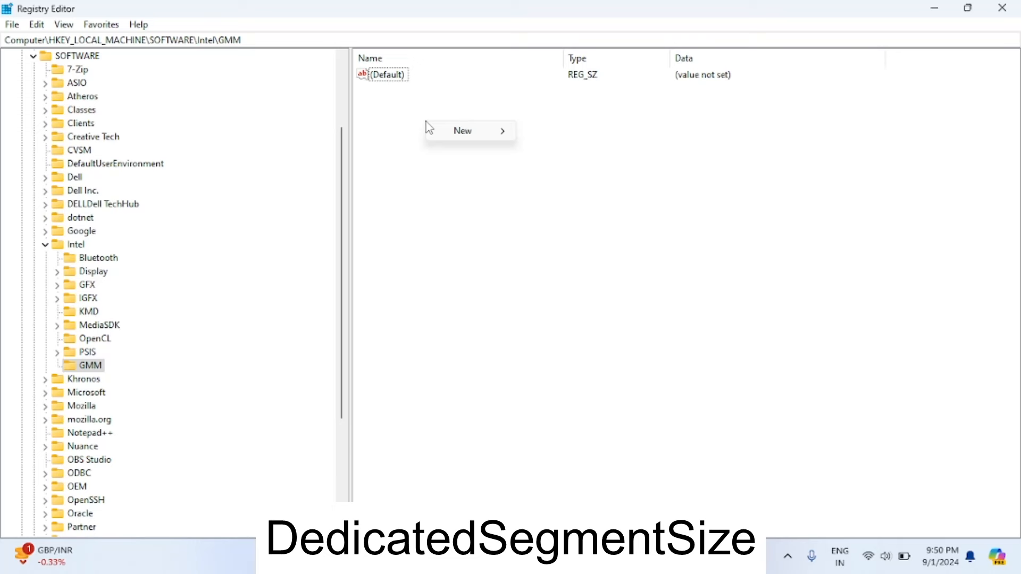
pyautogui.moveTo(460, 131)
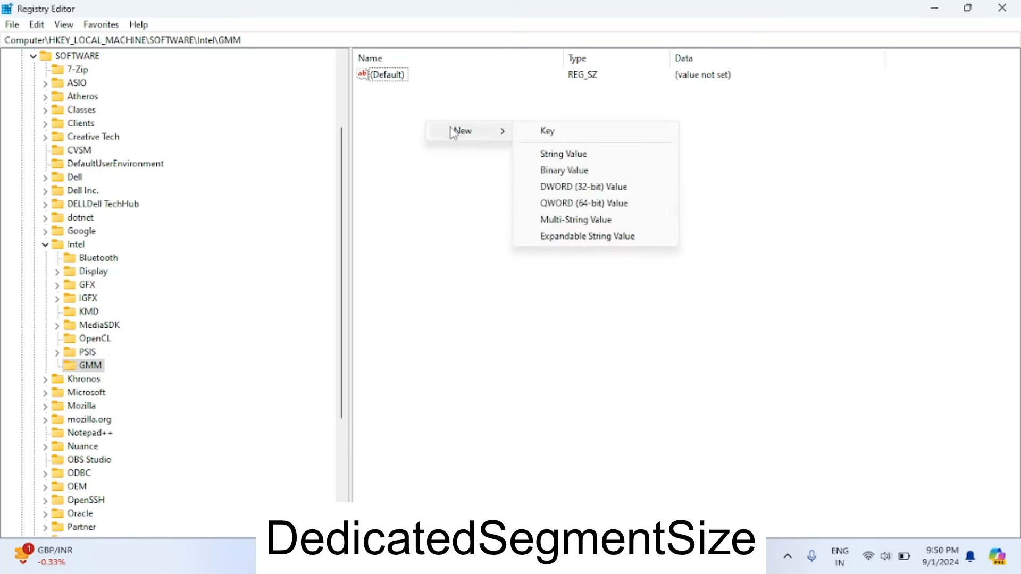
pyautogui.click(593, 189)
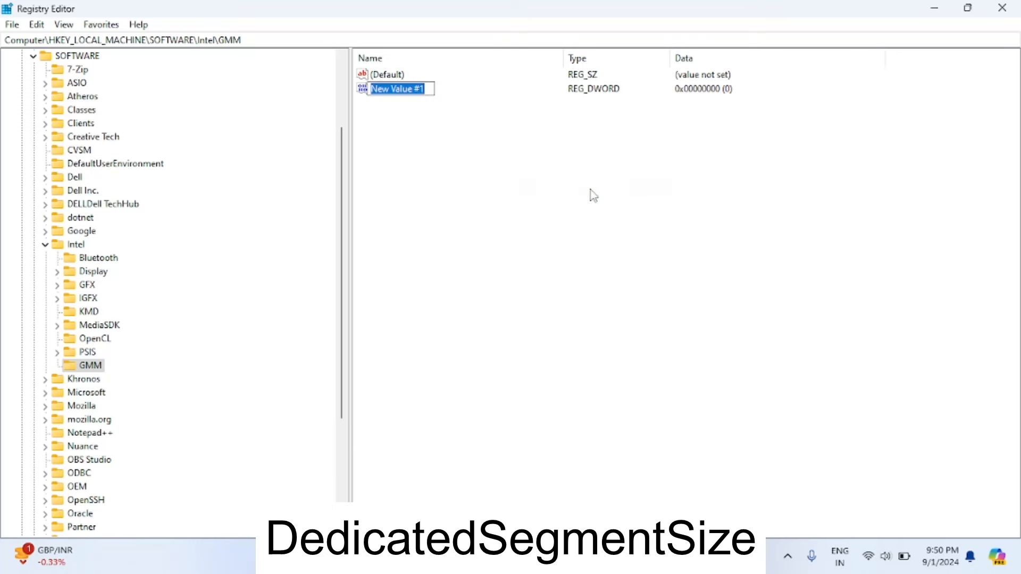
pyautogui.write('De')
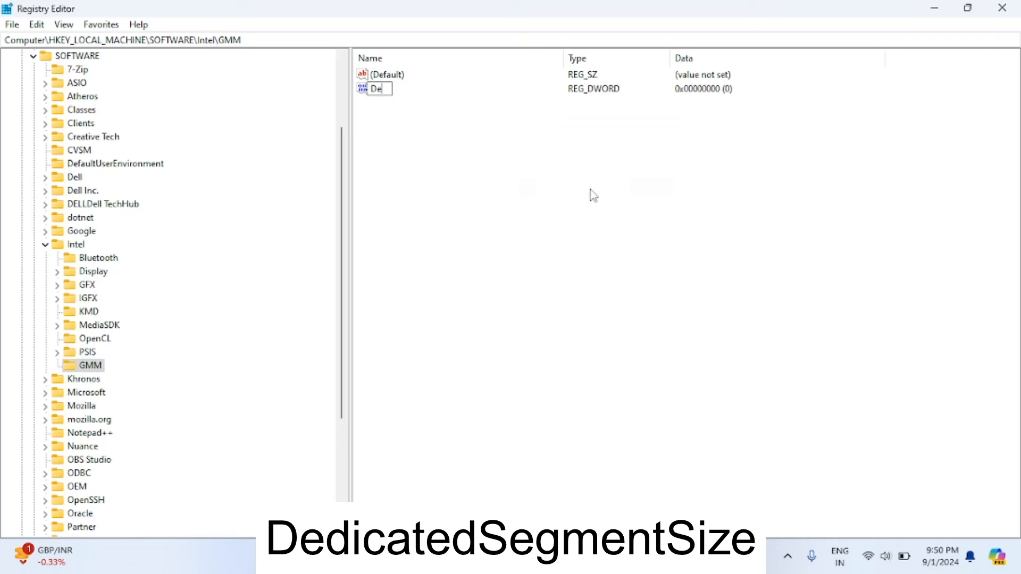
pyautogui.write('dicatedSeg')
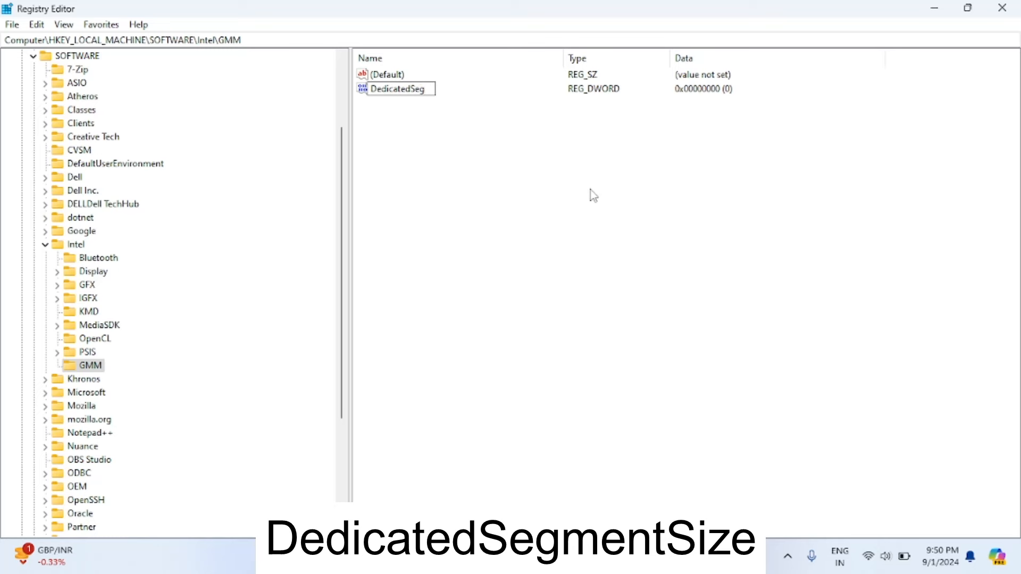
pyautogui.write('mentSize')
pyautogui.press('Return')
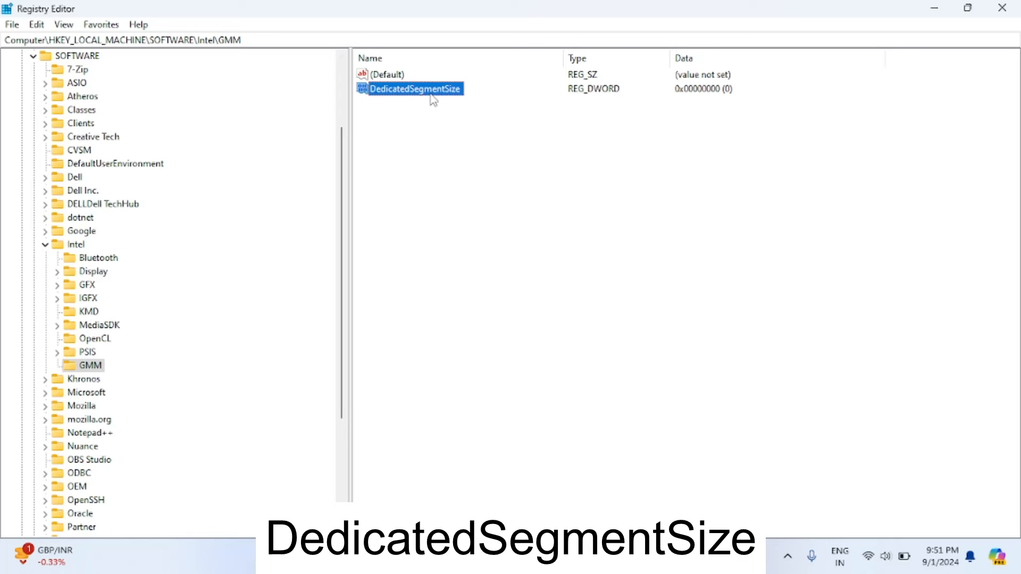
# Step: Switch to Notepad and review the RAM-to-value table, highlighting the value for 4 GB of RAM
pyautogui.click(543, 556)
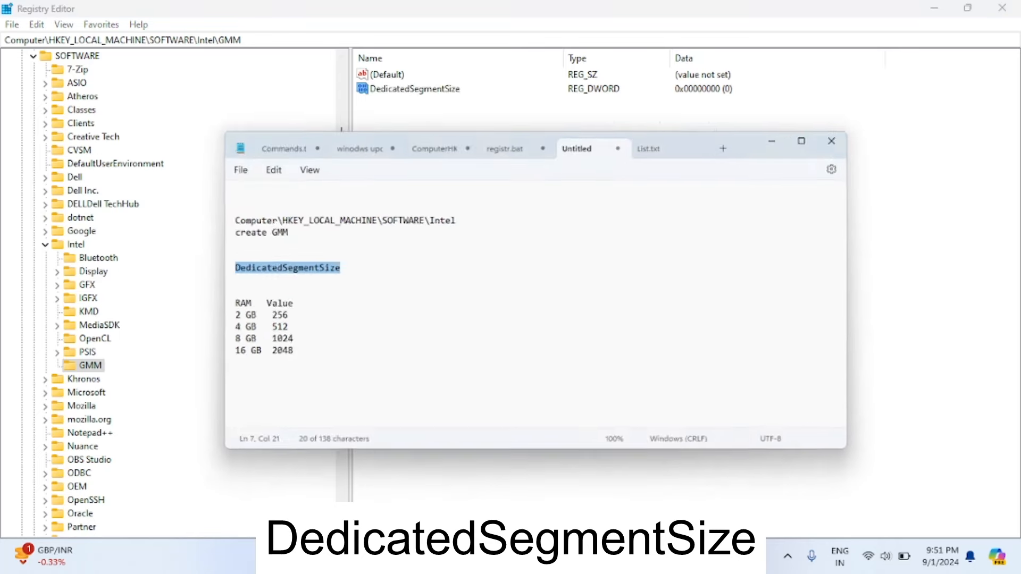
pyautogui.click(326, 244)
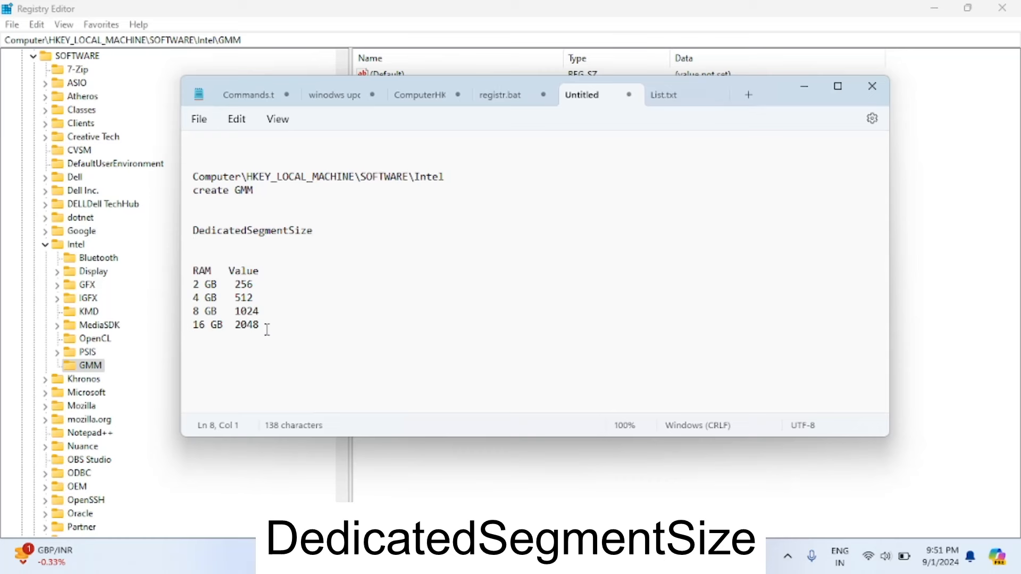
pyautogui.moveTo(267, 329); pyautogui.dragTo(193, 273)
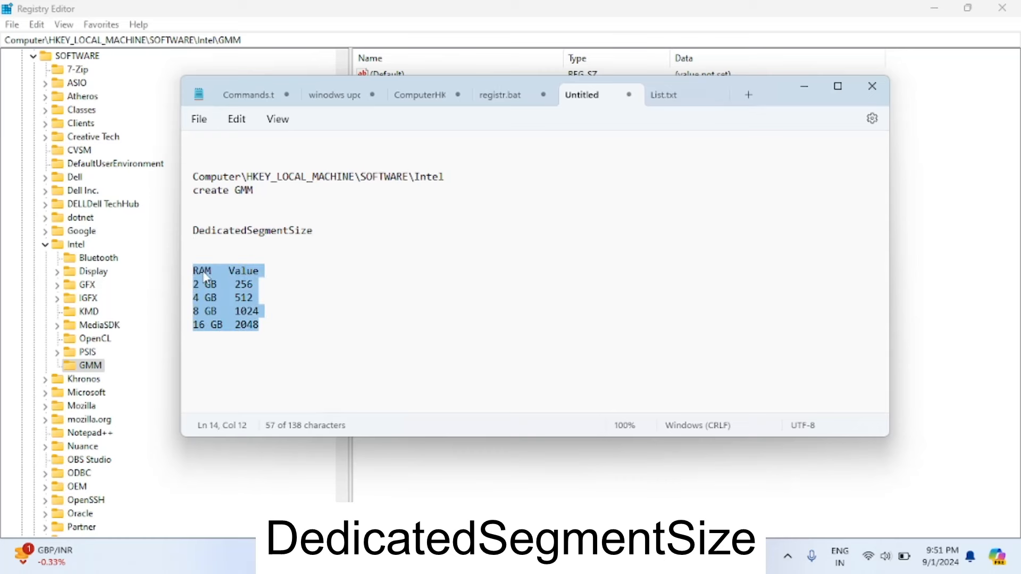
pyautogui.click(241, 296)
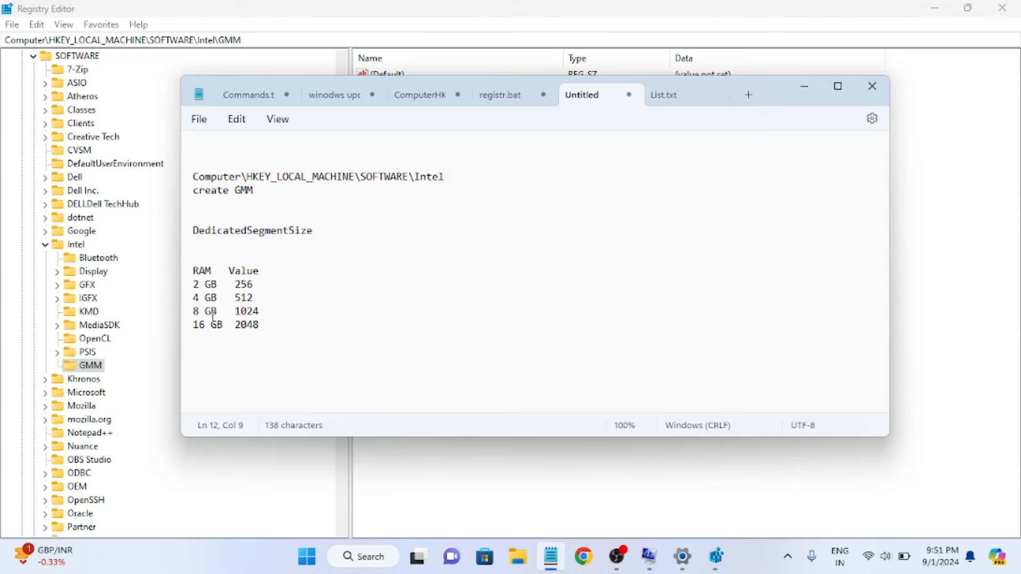
pyautogui.doubleClick(245, 297)
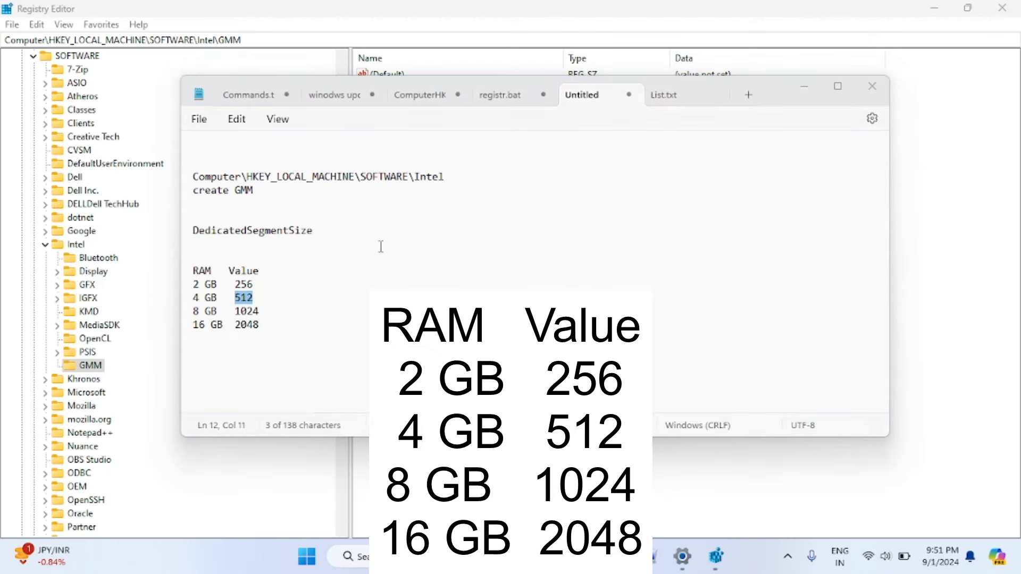
# Step: Switch to Chrome and search Google for "128 multiply 8" to check the value for 8 GB of RAM
pyautogui.press('super+d')
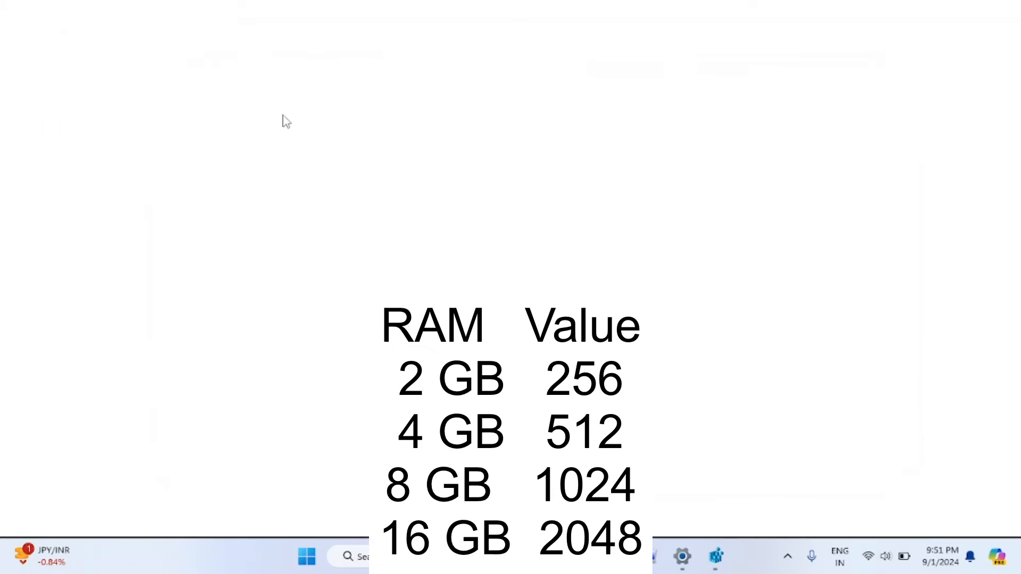
pyautogui.click(216, 47)
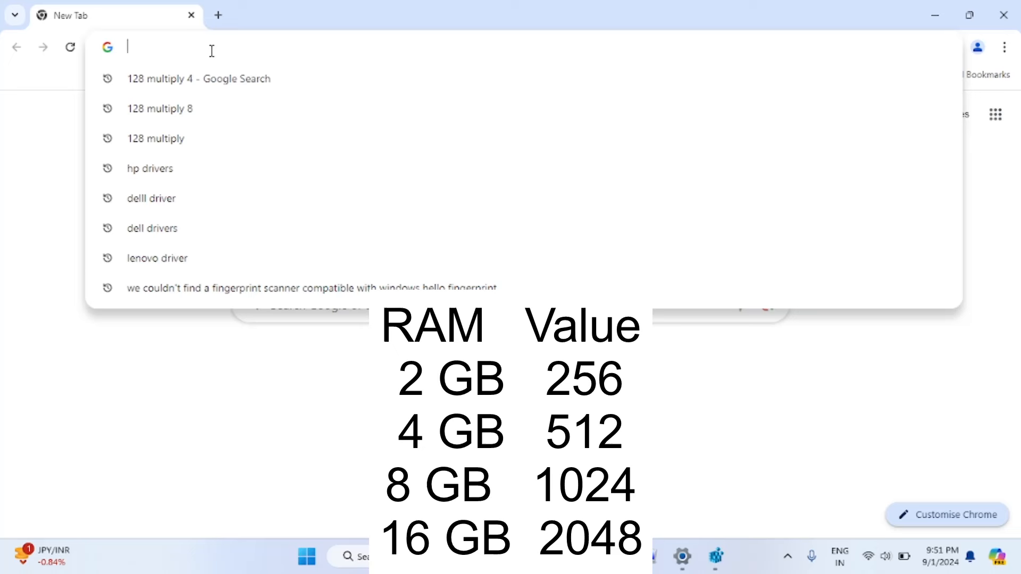
pyautogui.press('Down')
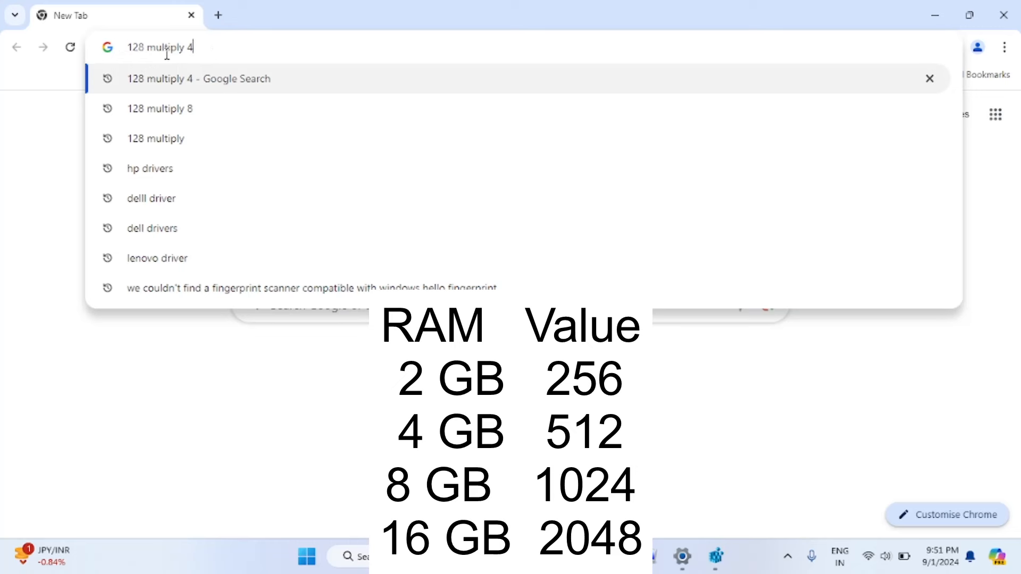
pyautogui.press('BackSpace')
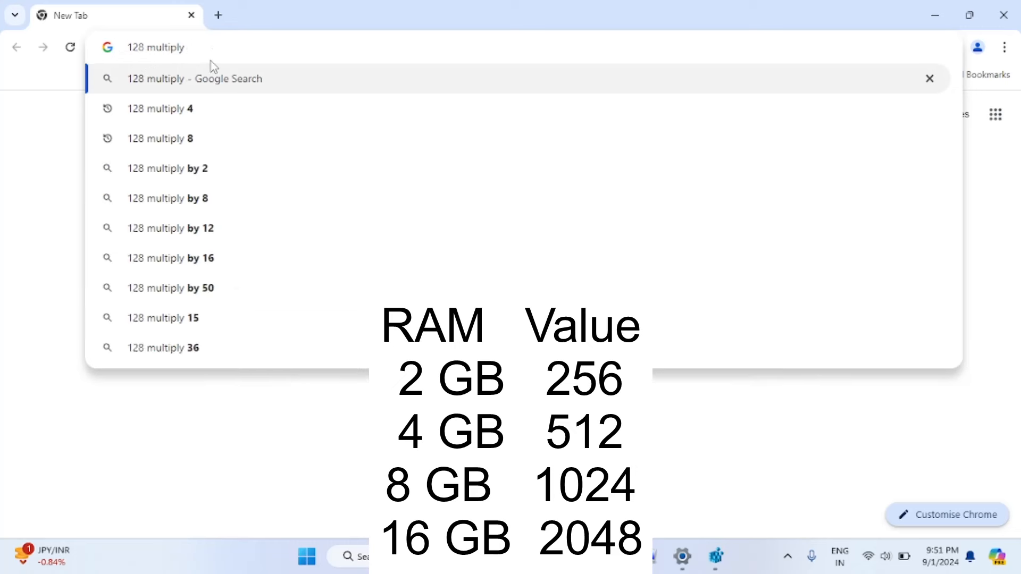
pyautogui.write('8')
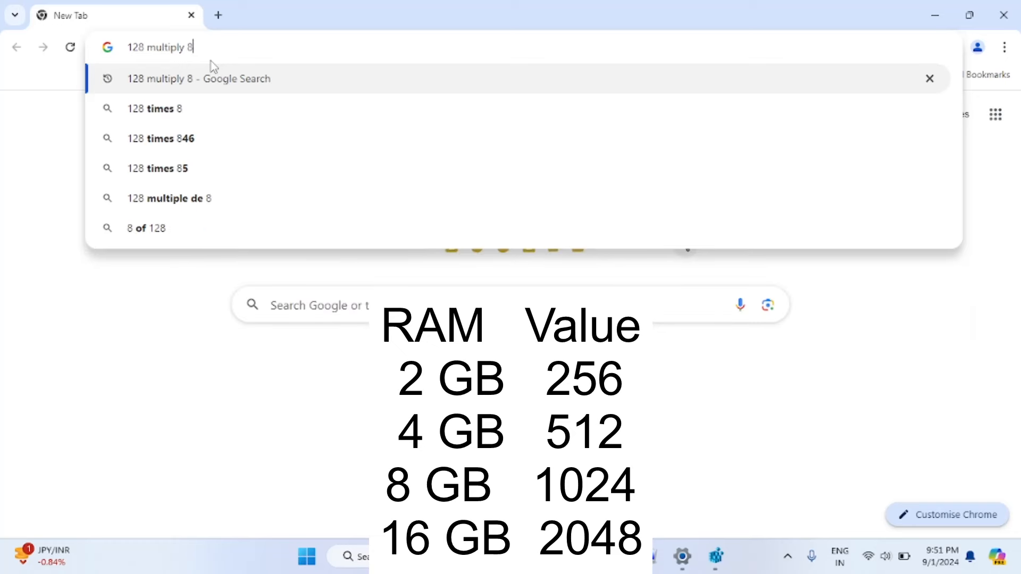
pyautogui.press('Return')
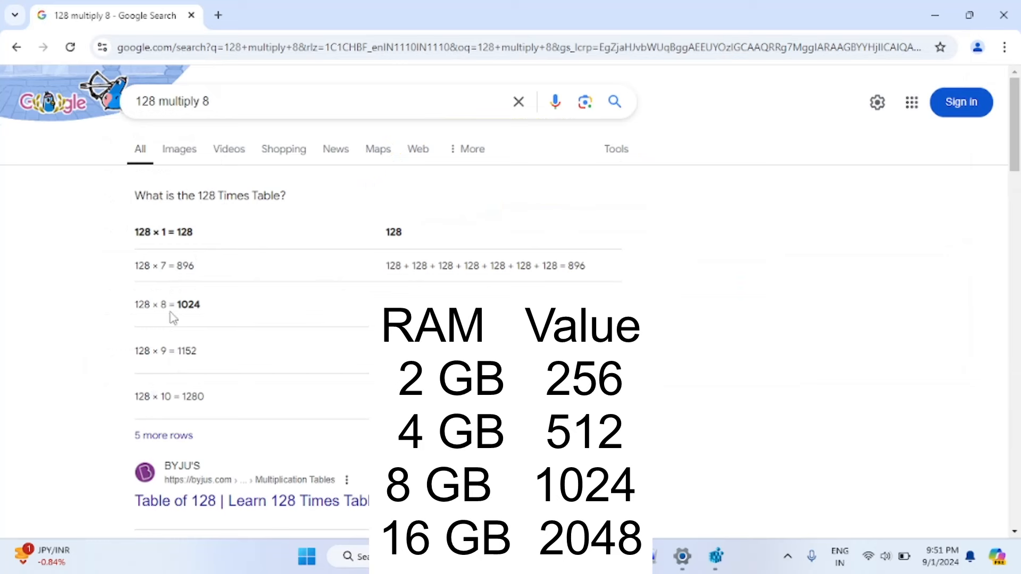
pyautogui.moveTo(178, 305); pyautogui.dragTo(194, 306)
# Step: Search Google for "128 multiply 32" and look through the results, expanding the question "Is 128 a multiple of 32?"
pyautogui.click(222, 108)
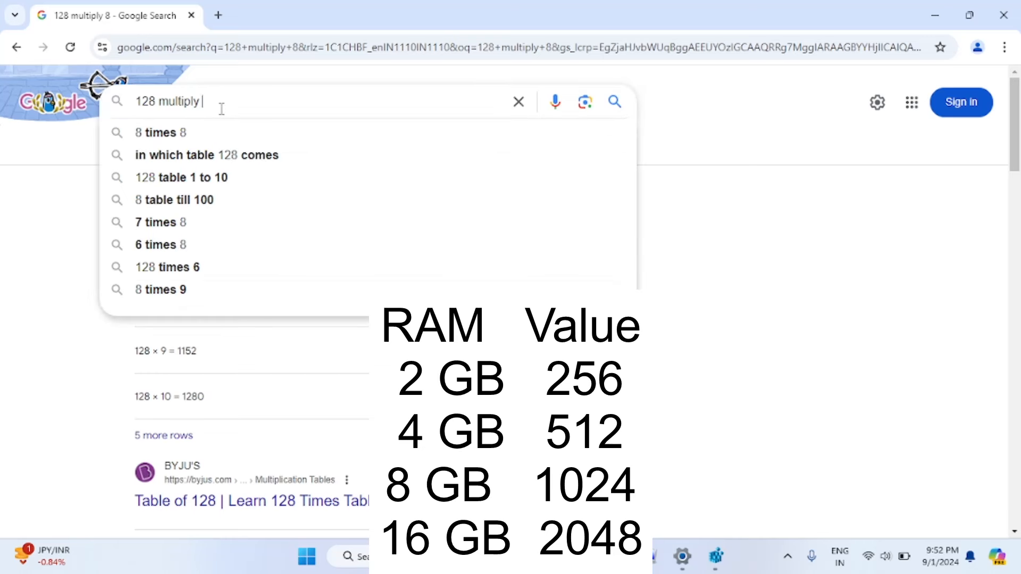
pyautogui.write('32')
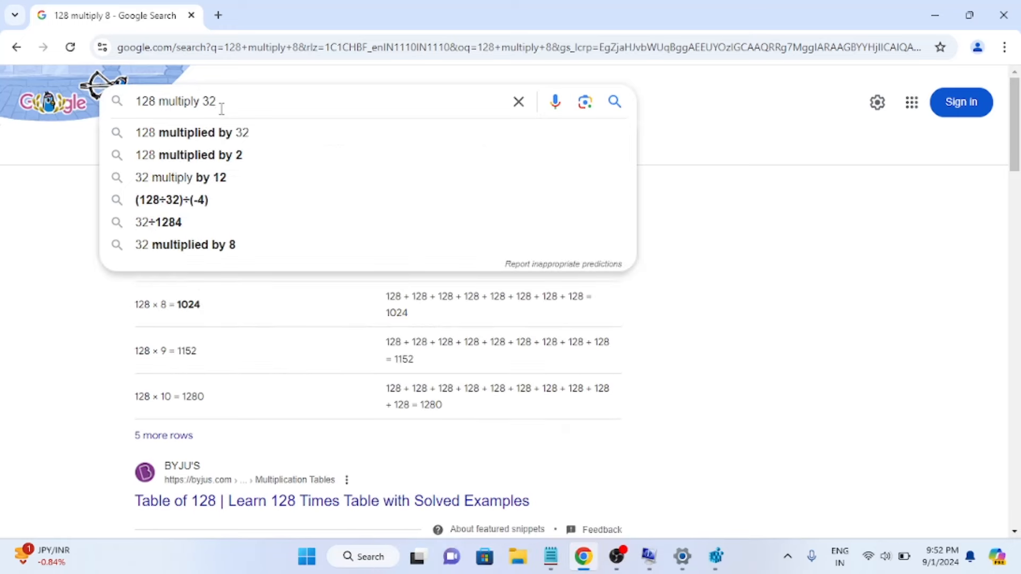
pyautogui.press('Return')
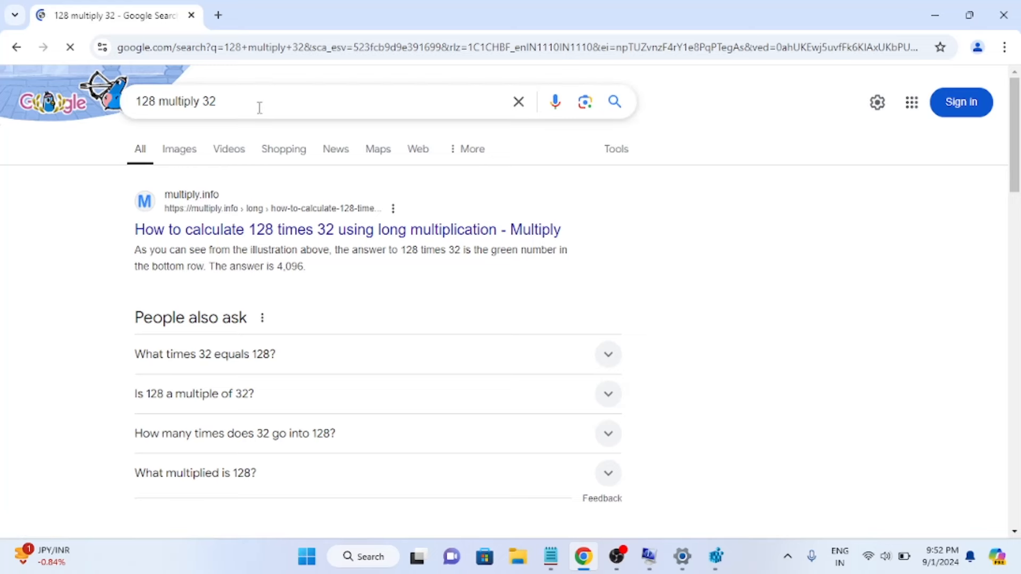
pyautogui.scroll(-3, 257, 107)
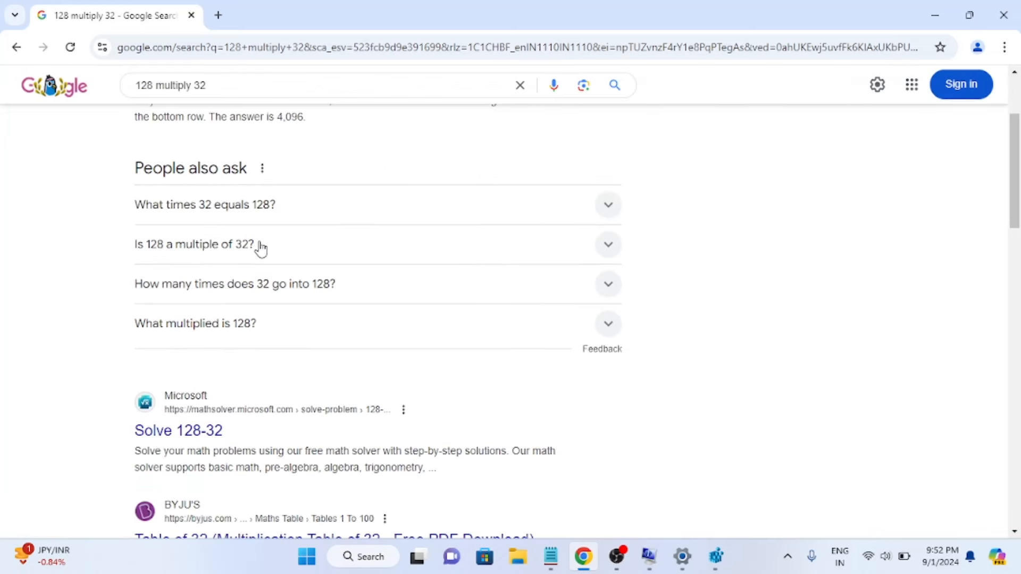
pyautogui.click(263, 246)
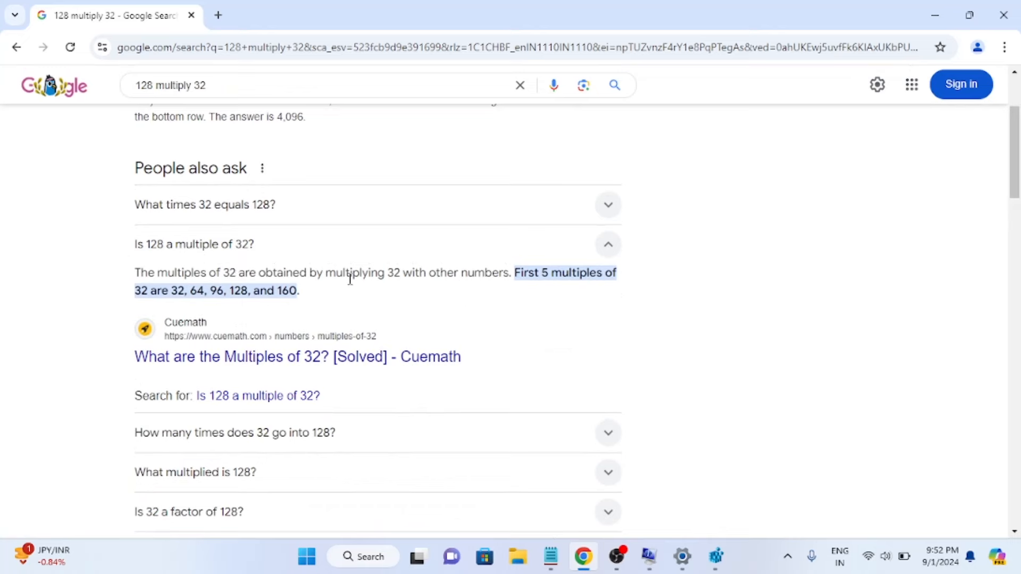
pyautogui.scroll(-1, 526, 290)
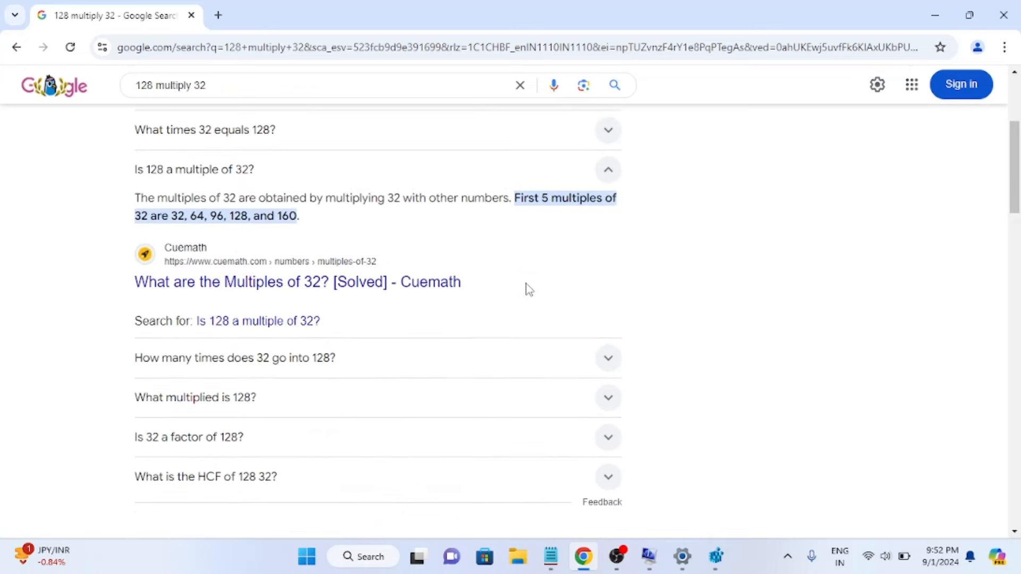
pyautogui.scroll(1, 526, 289)
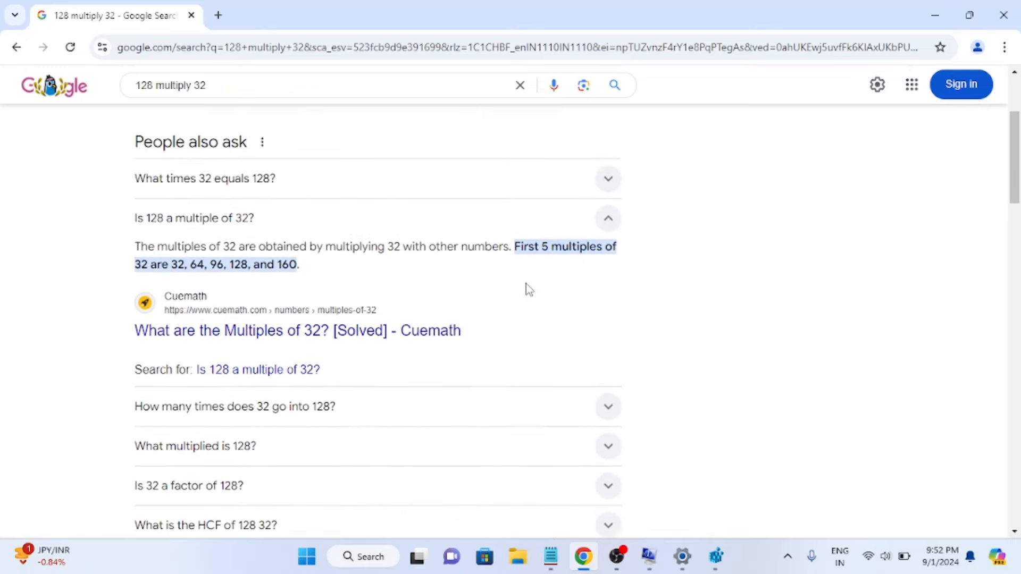
# Step: Close Chrome and minimize Notepad to return to the GMM key in Registry Editor
pyautogui.click(362, 564)
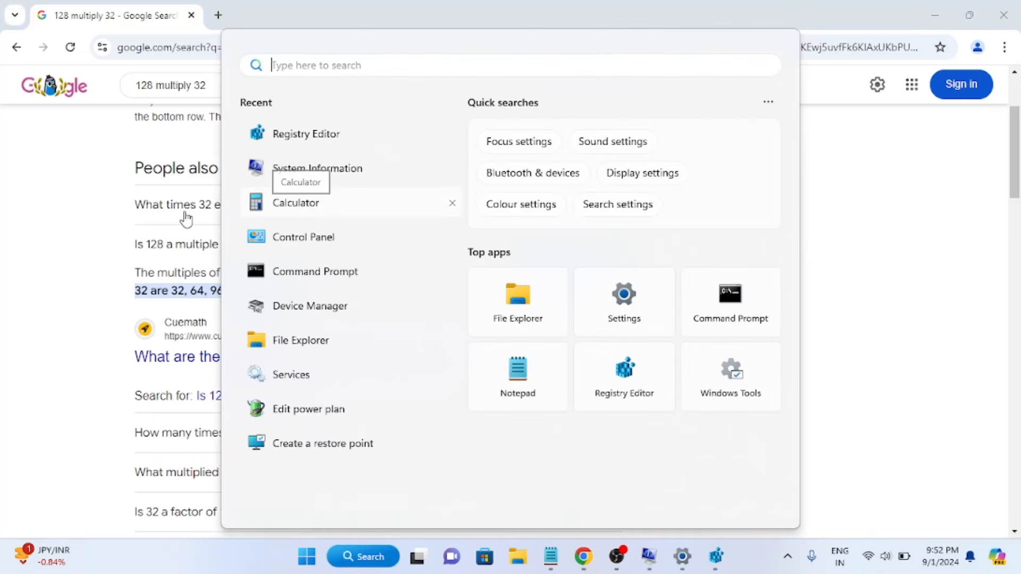
pyautogui.click(63, 205)
pyautogui.click(999, 20)
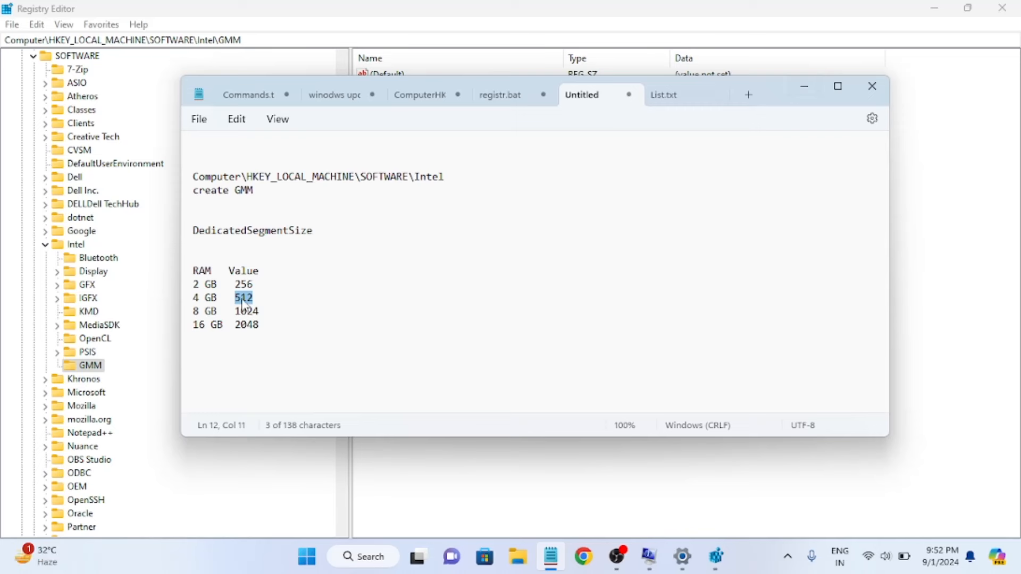
pyautogui.click(801, 90)
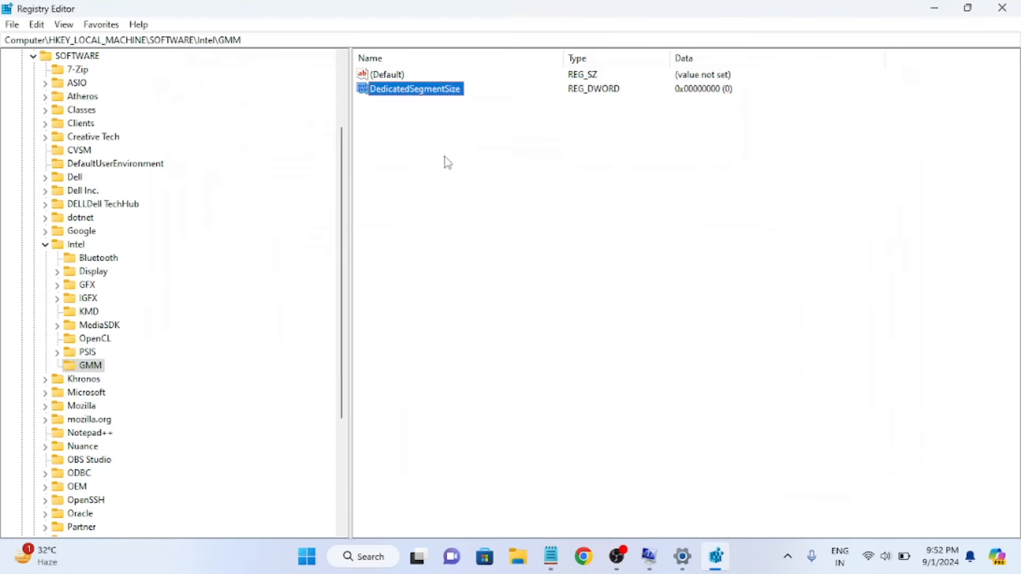
# Step: Set the DedicatedSegmentSize value in the GMM key to 512 with the Hexadecimal base
pyautogui.doubleClick(442, 90)
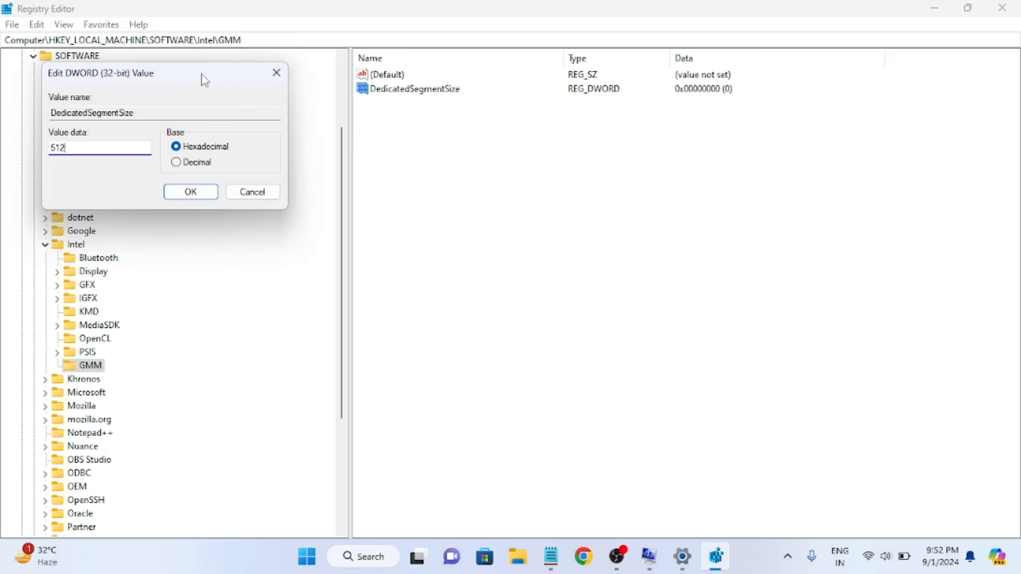
pyautogui.moveTo(204, 77); pyautogui.dragTo(565, 127)
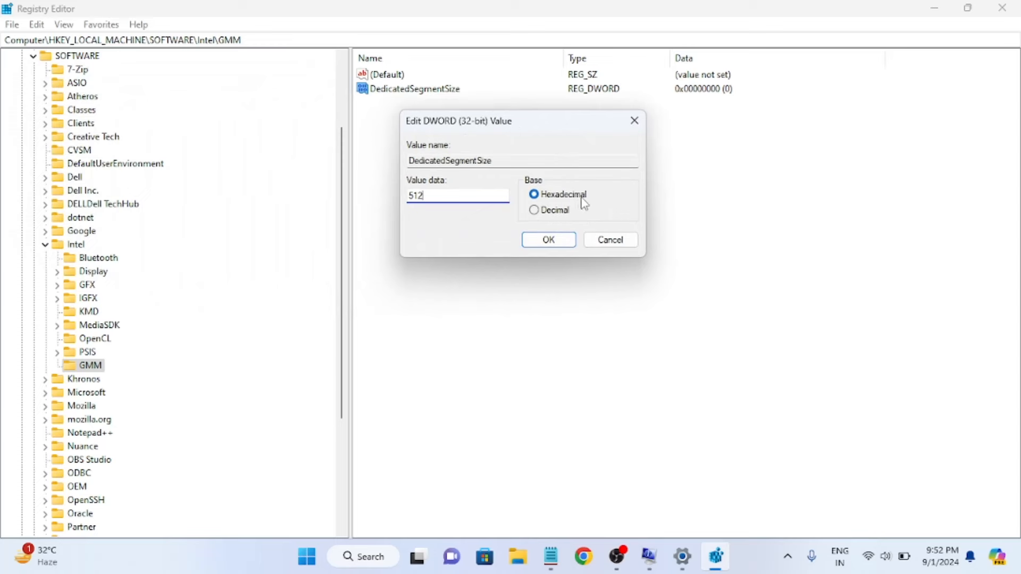
pyautogui.click(548, 240)
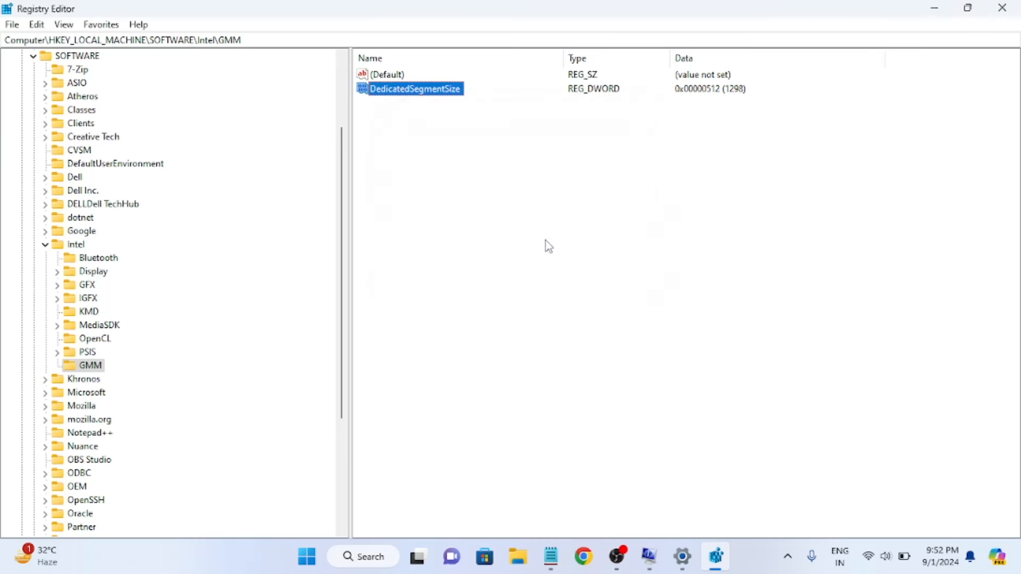
# Step: Collapse the Intel key, and close Registry Editor, the graphics adapter properties dialog and Settings
pyautogui.click(45, 245)
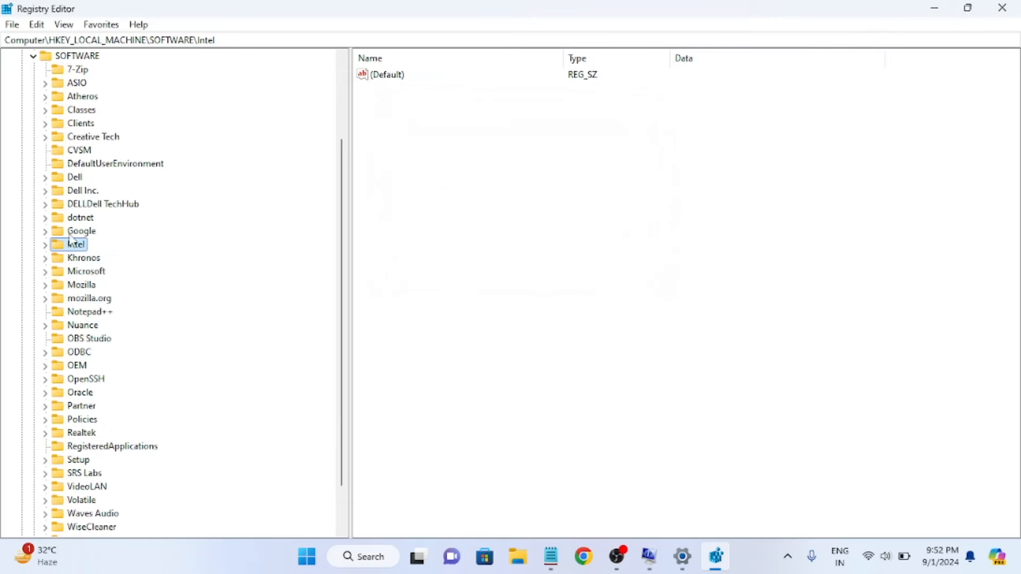
pyautogui.click(1003, 8)
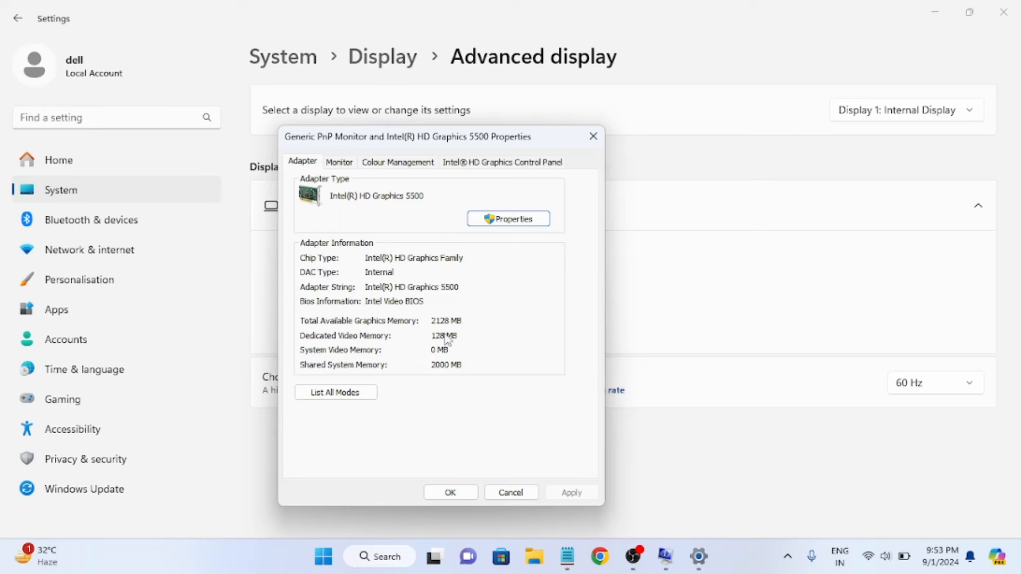
pyautogui.click(594, 137)
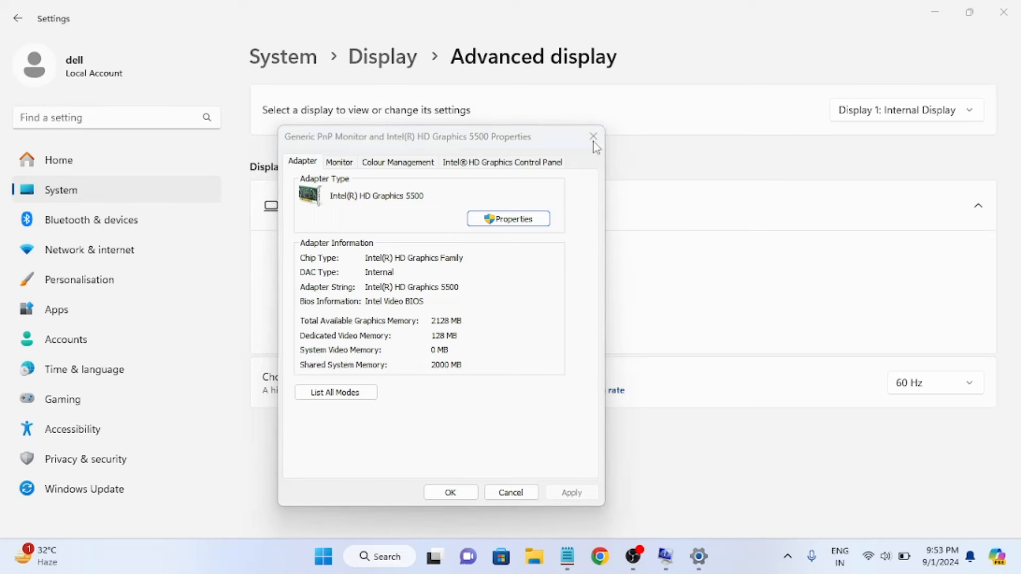
pyautogui.click(1007, 16)
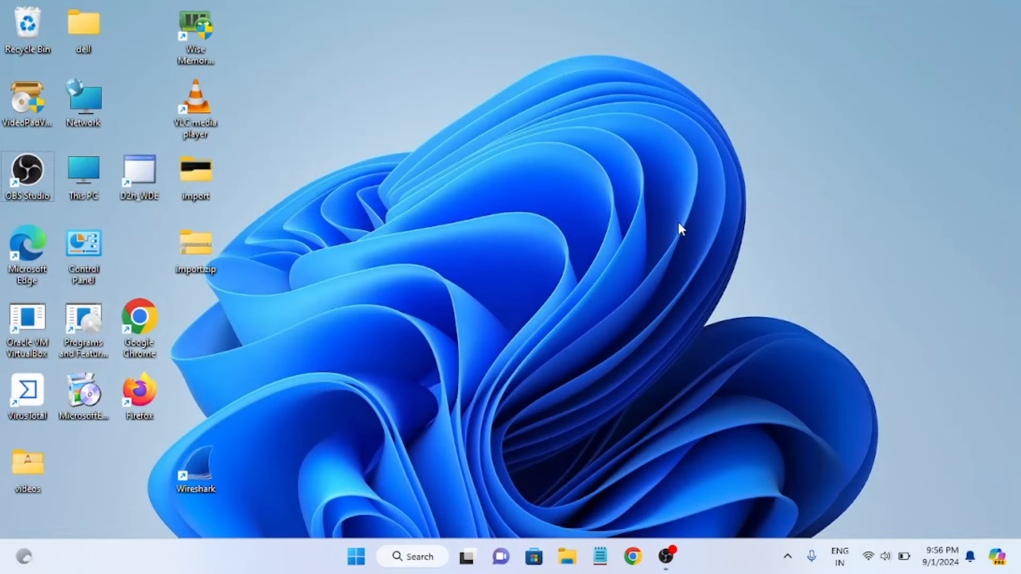
# Step: Open the display adaptor properties for Display 1 from the advanced display settings to check the dedicated video memory
pyautogui.rightClick(618, 95)
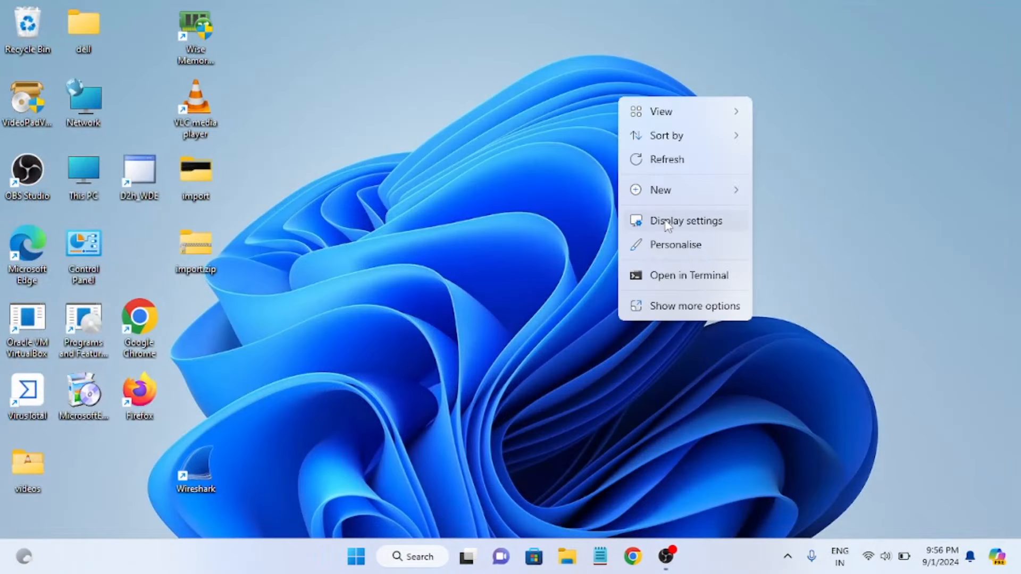
pyautogui.click(666, 221)
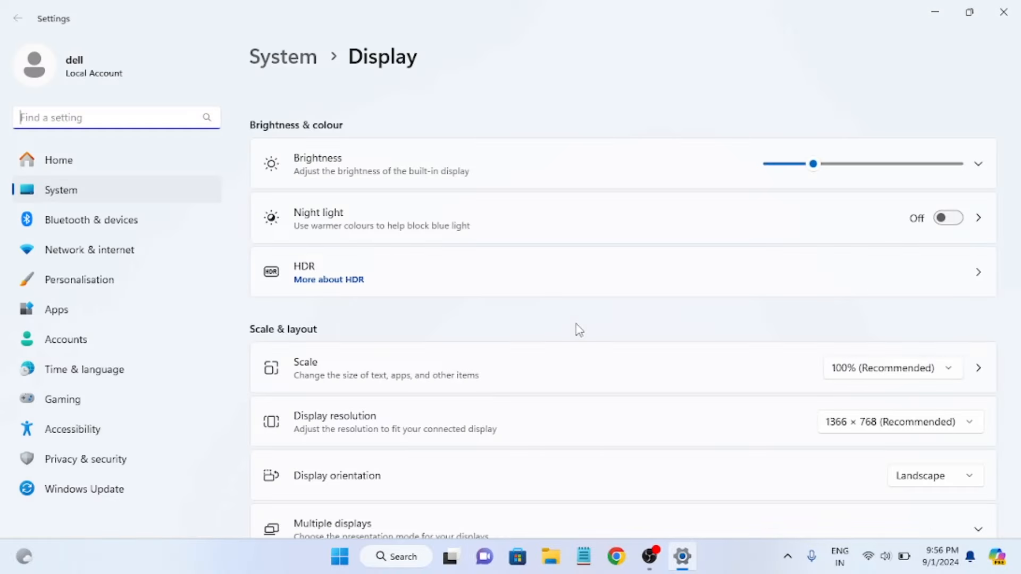
pyautogui.scroll(-4, 575, 324)
pyautogui.click(412, 431)
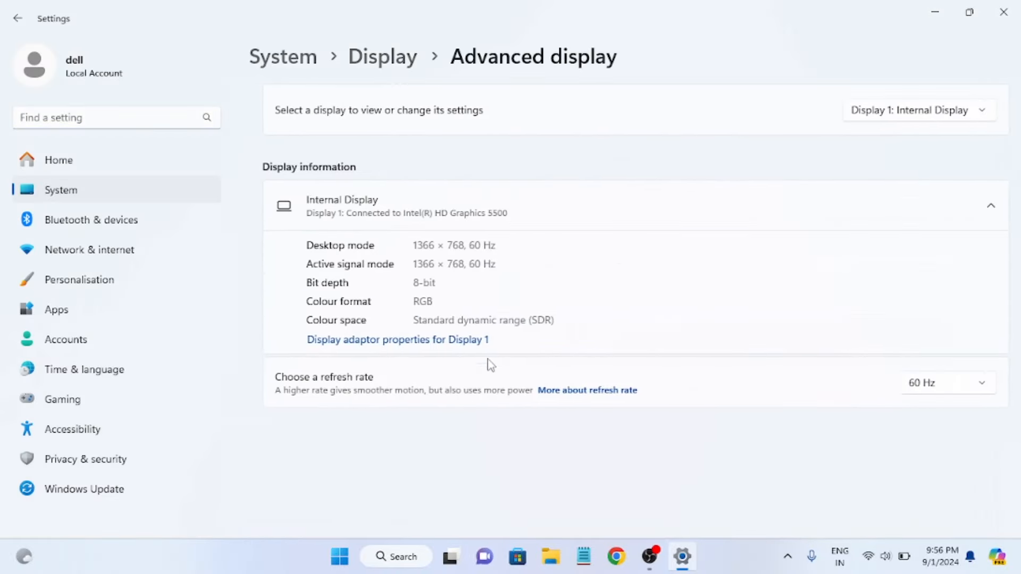
pyautogui.click(416, 343)
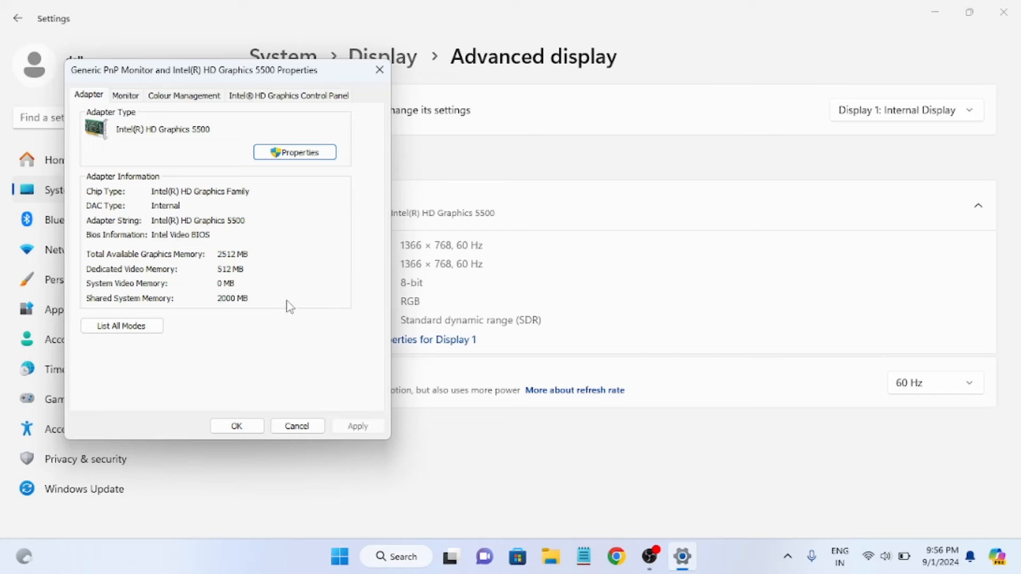
# Step: Close the adapter properties dialog and Settings, and refresh the desktop
pyautogui.click(377, 69)
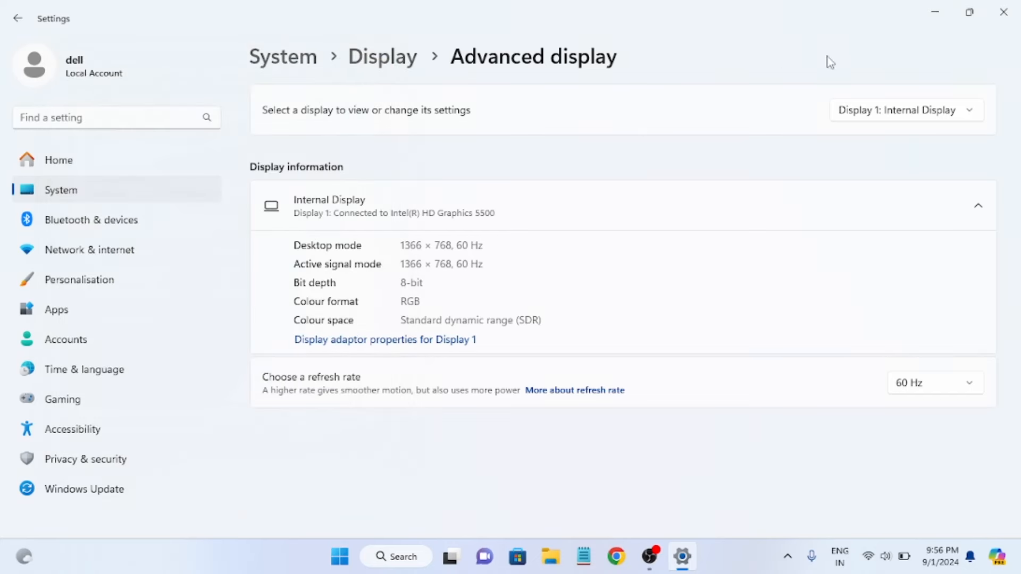
pyautogui.click(1003, 11)
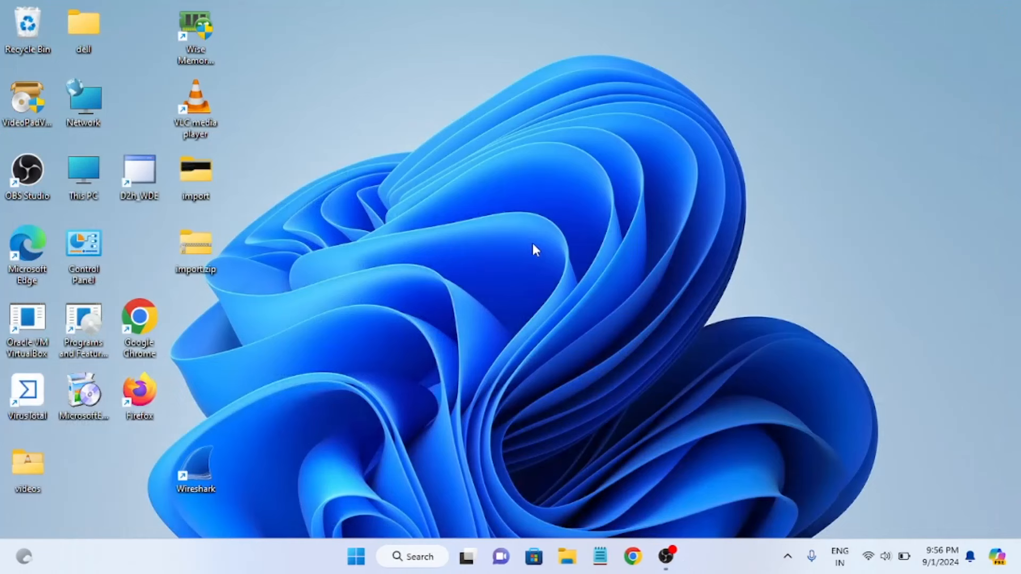
pyautogui.rightClick(531, 243)
pyautogui.click(566, 299)
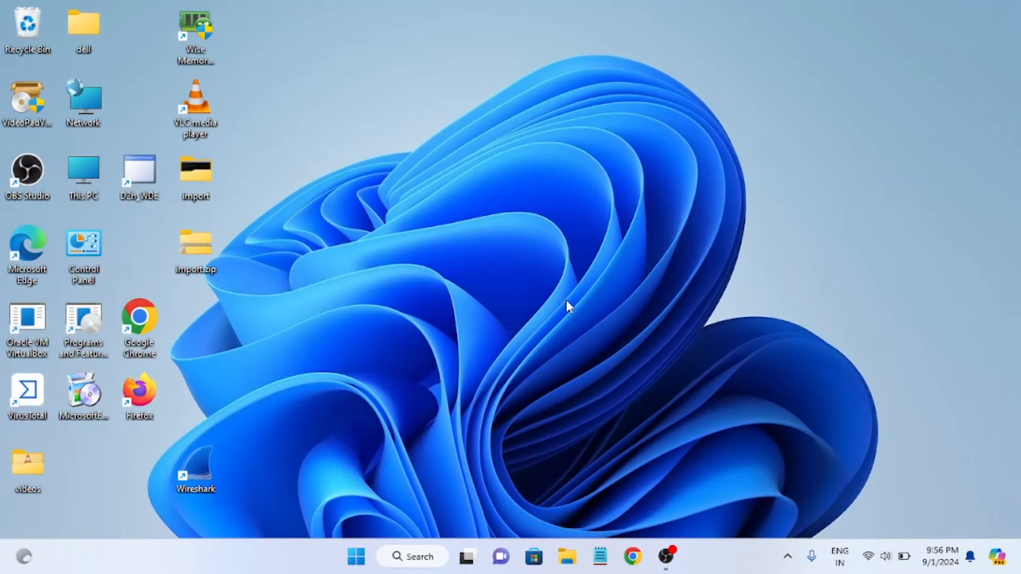